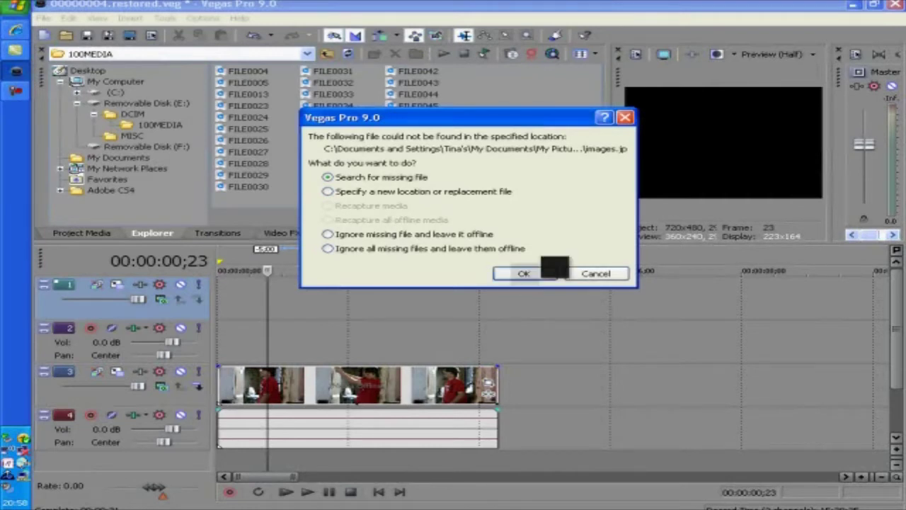
# - Dismiss the missing-file prompt without relinking images.jpg, and search Google in Internet Explorer for detonationfilms.com
pyautogui.click(596, 274)
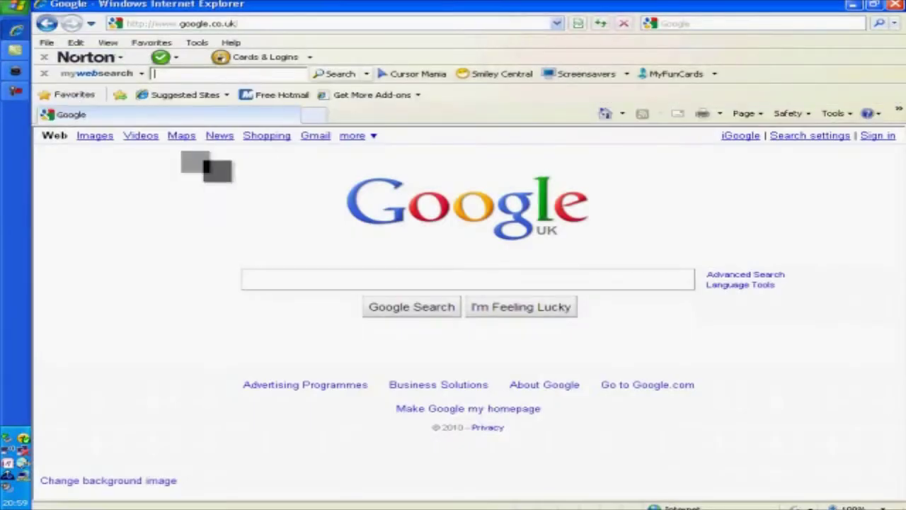
pyautogui.click(403, 272)
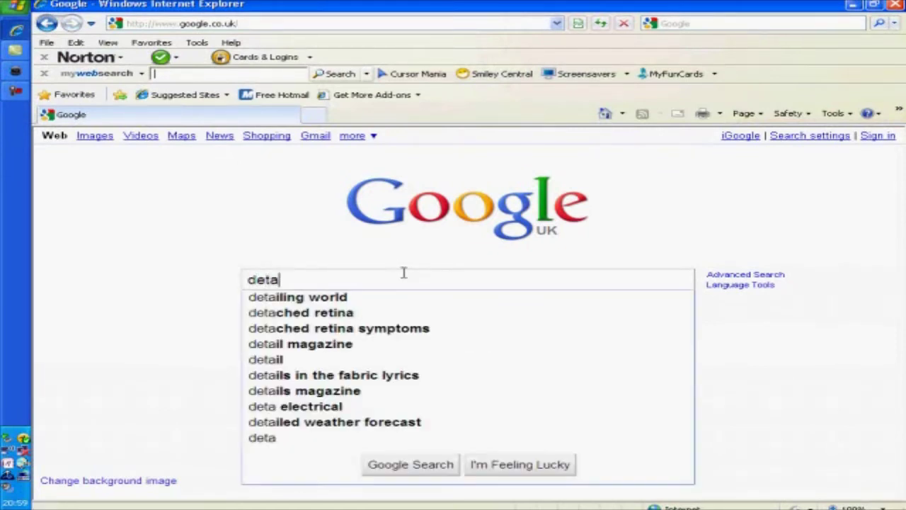
pyautogui.write('detanationfilms')
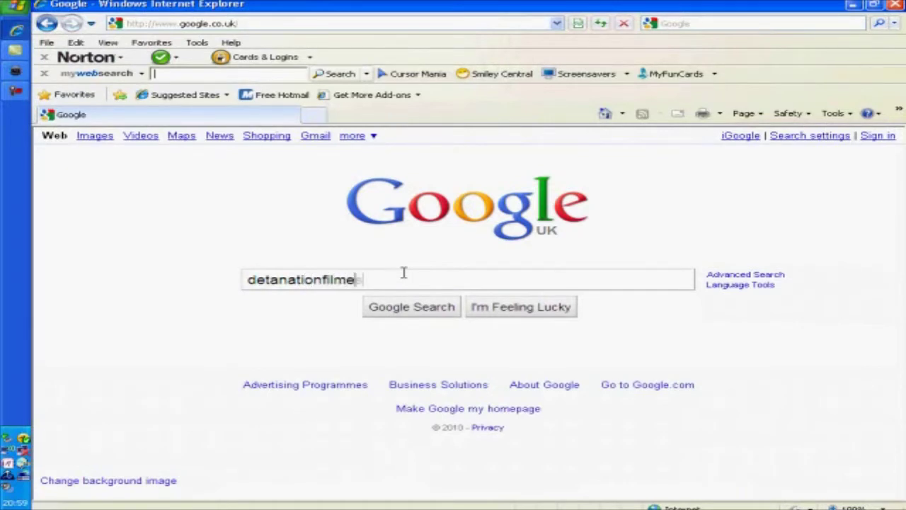
pyautogui.press('Down')
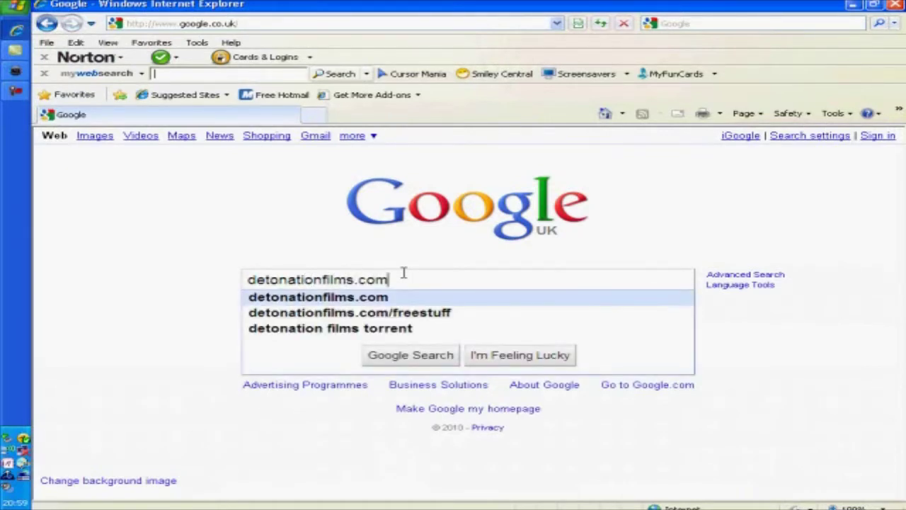
pyautogui.press('Return')
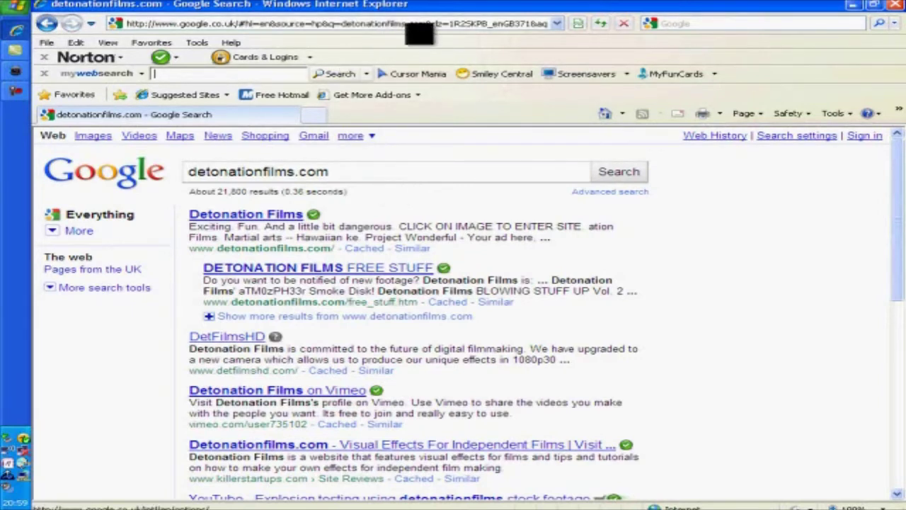
# - Open Google's image search at google.com/images
pyautogui.click(421, 24)
pyautogui.write('googl')
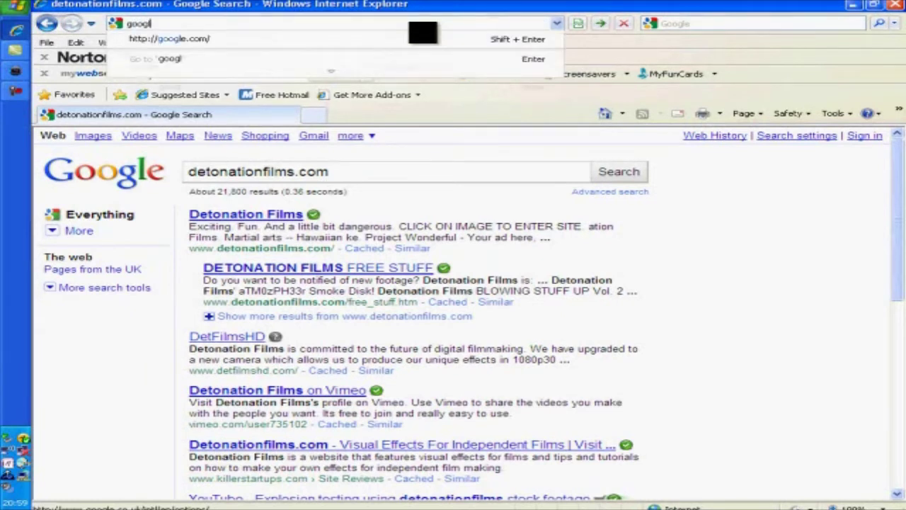
pyautogui.press('Down')
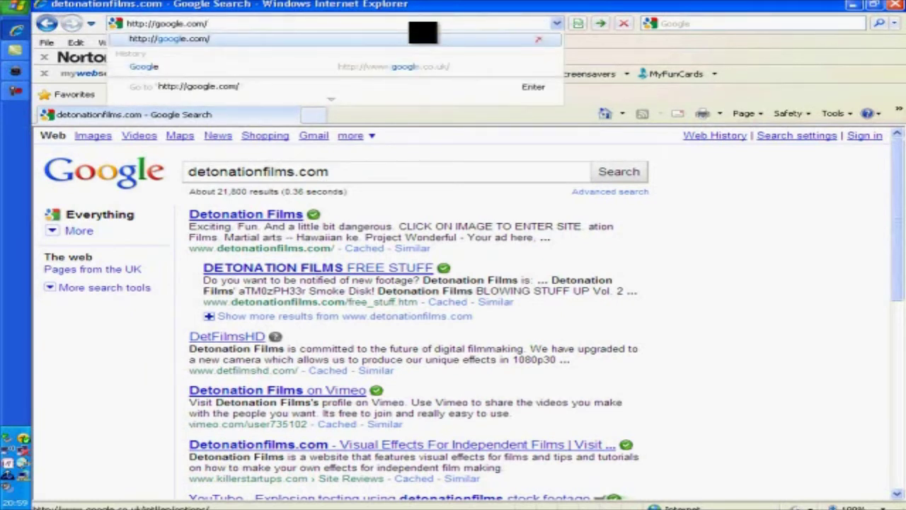
pyautogui.write('images')
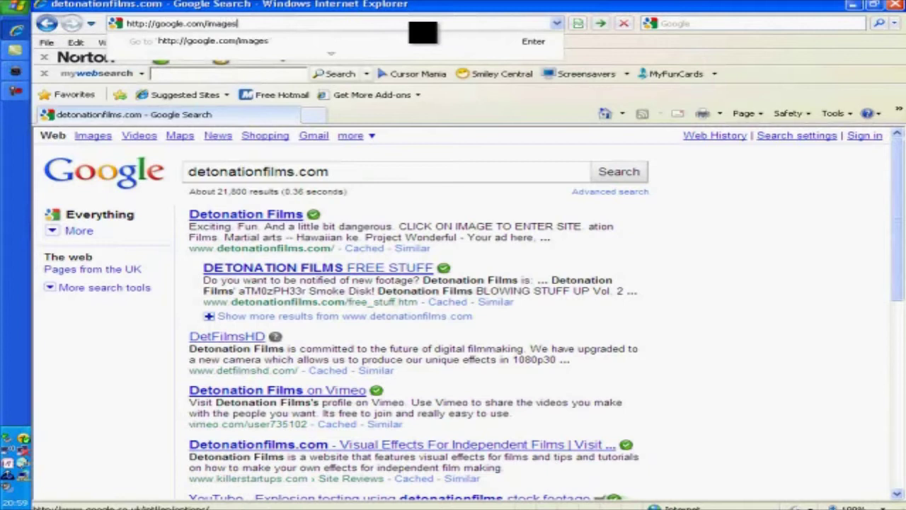
pyautogui.press('Return')
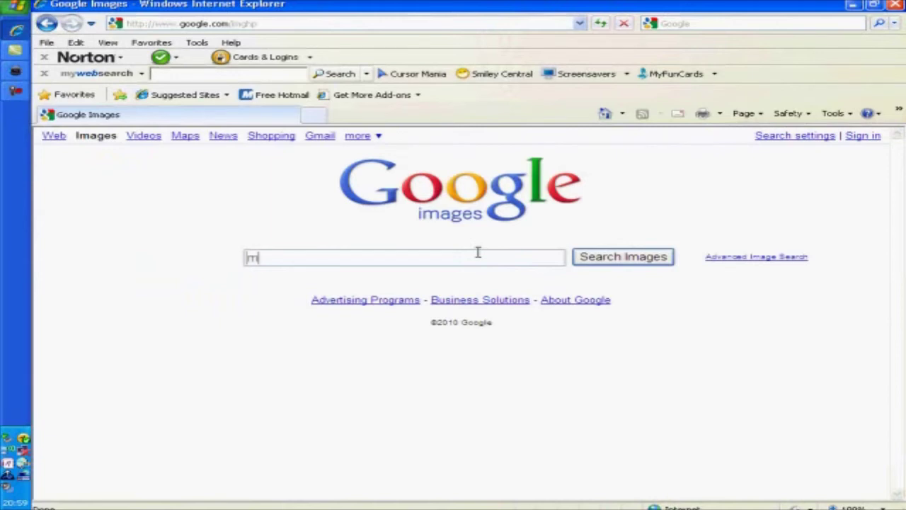
# - Search for images of "muzzle flash" and open the gun flash picture from PicsDigger
pyautogui.write('mhy')
pyautogui.press('BackSpace')
pyautogui.write('u')
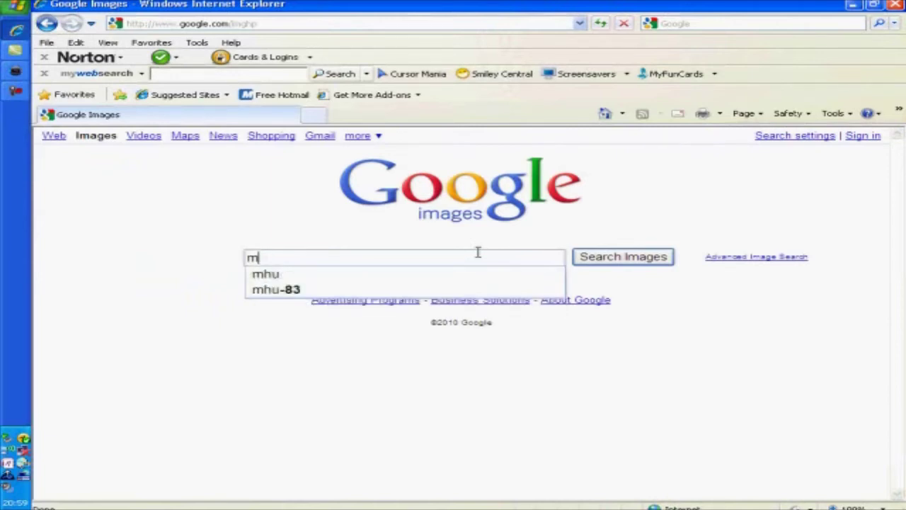
pyautogui.write('uzzle flash')
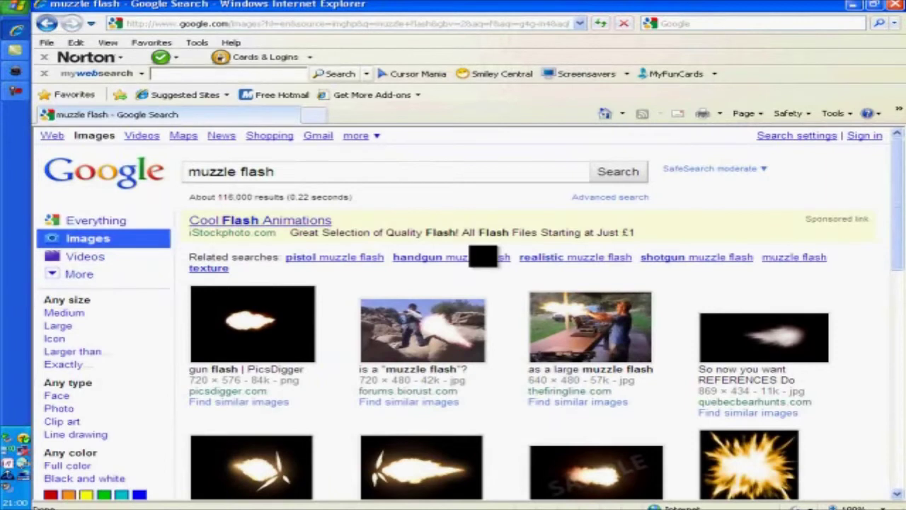
pyautogui.scroll(-1, 467, 318)
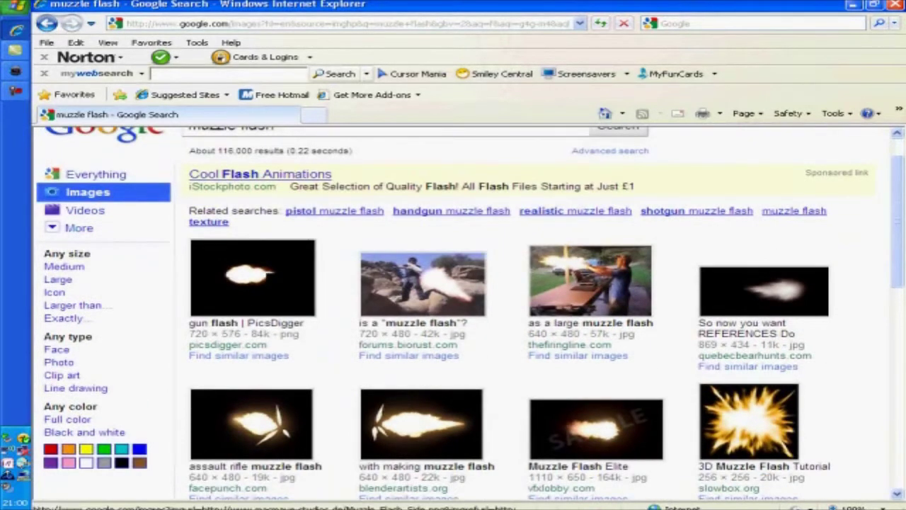
pyautogui.click(253, 277)
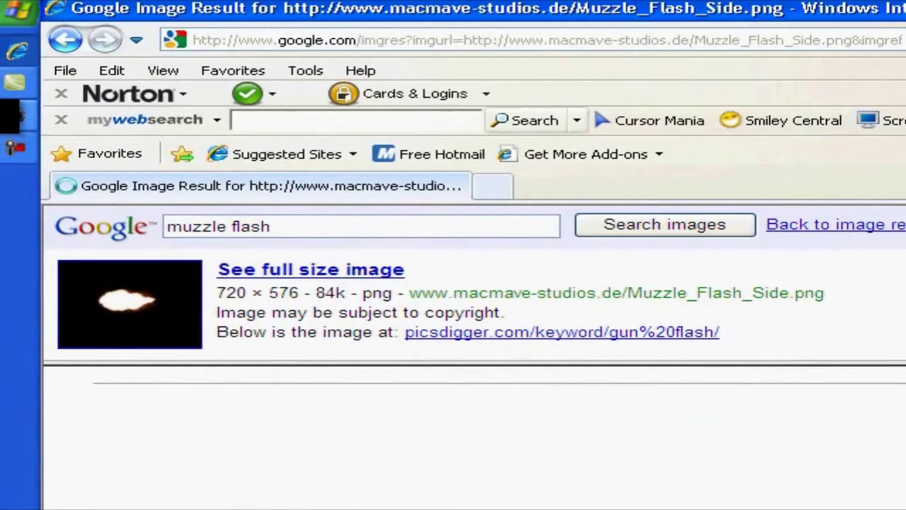
# - Switch back to Vegas Pro and step the playhead to 00:00:00;22, where the gun is raised in the clip
pyautogui.click(10, 116)
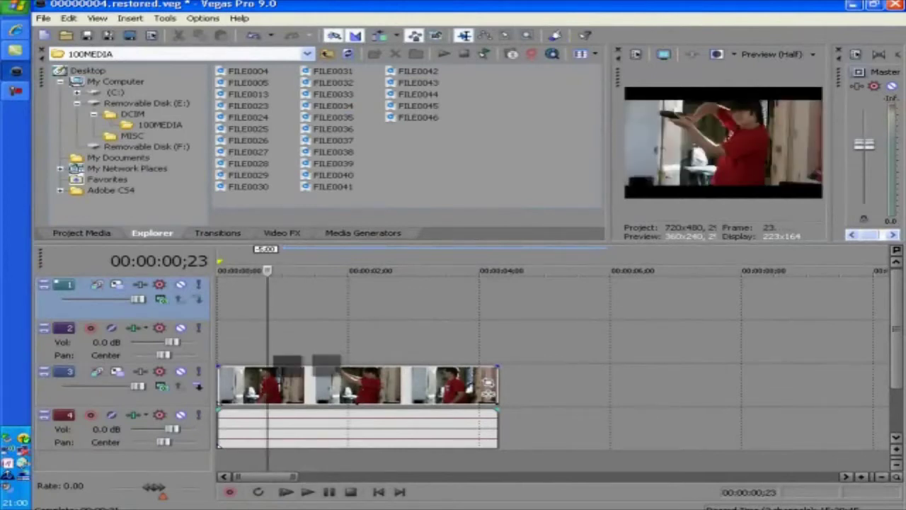
pyautogui.press('Down')
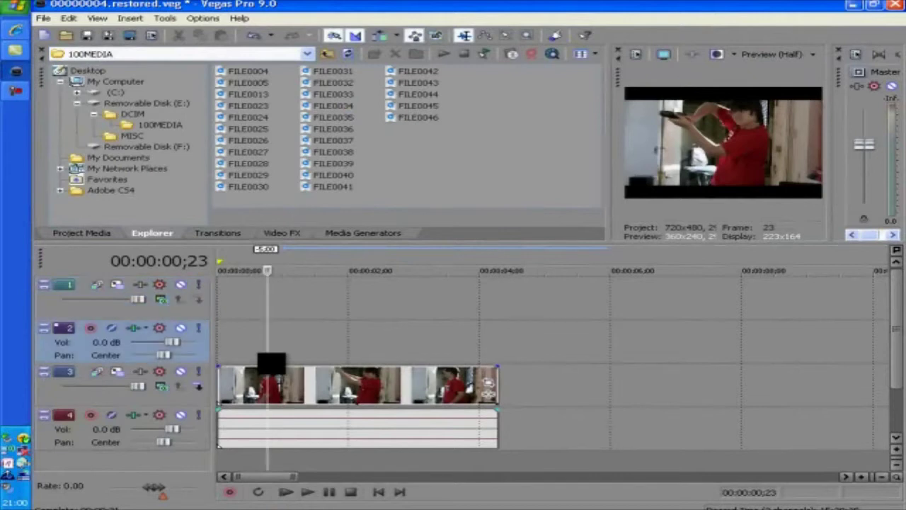
pyautogui.press('Right')
pyautogui.press('Right')
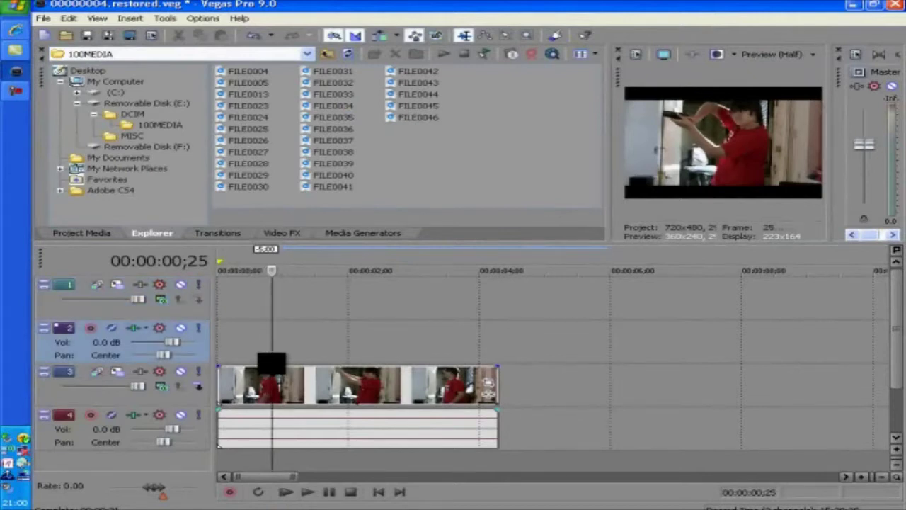
pyautogui.press('Left')
pyautogui.press('Left')
pyautogui.press('Left')
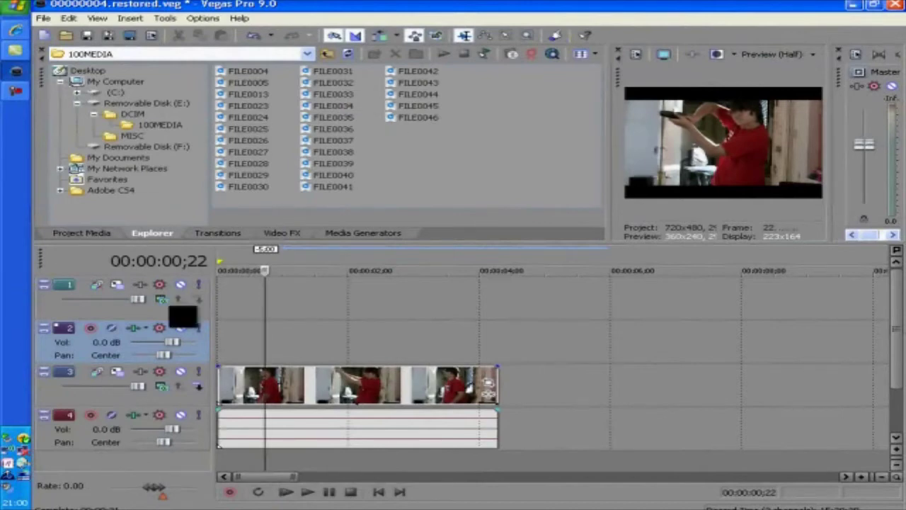
# - Place 1111 muzzle.jpg from the project media on video track 1, starting at 00:00:00;22
pyautogui.click(82, 233)
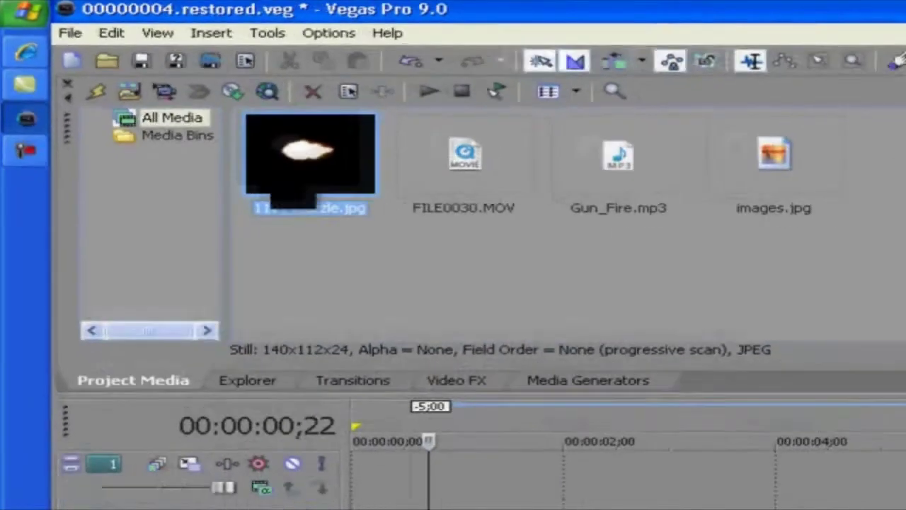
pyautogui.moveTo(294, 190); pyautogui.dragTo(267, 351)
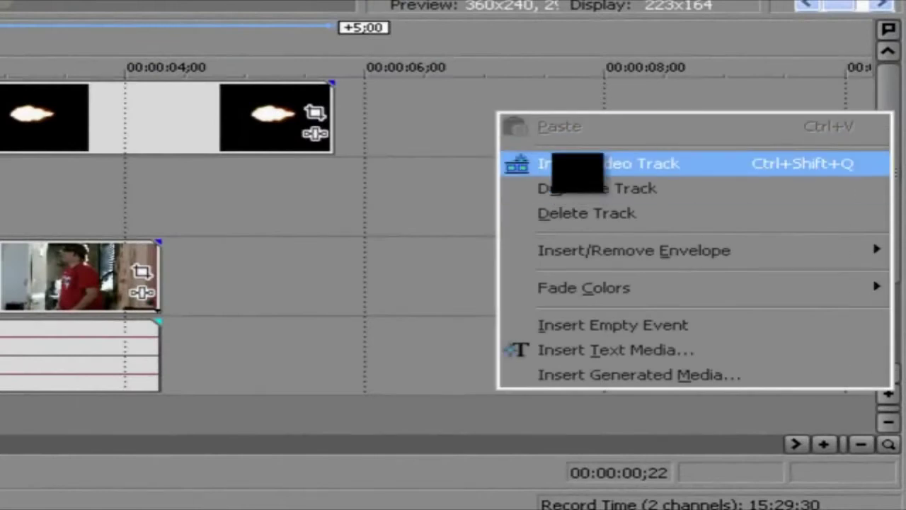
pyautogui.click(440, 162)
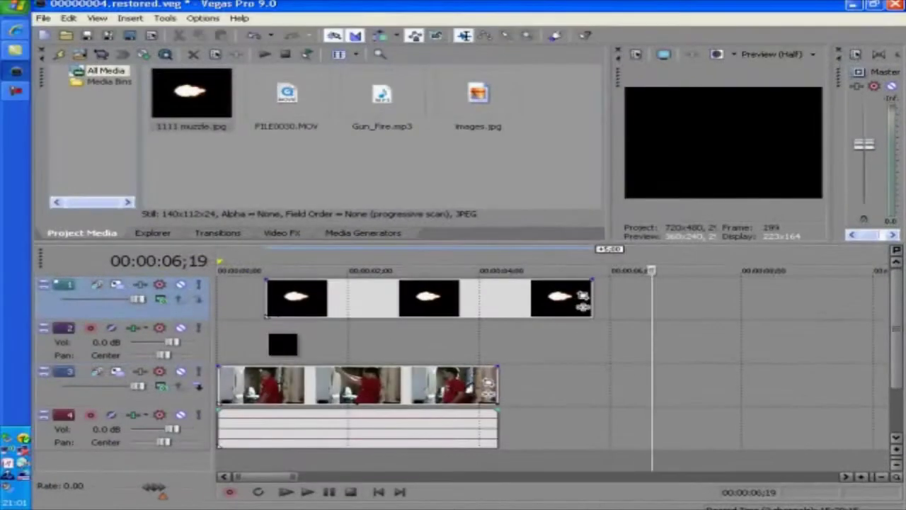
# - Move the playhead to 00:00:00;27 and apply the Sony Chroma Keyer effect to the muzzle flash event to key out its black background
pyautogui.click(183, 320)
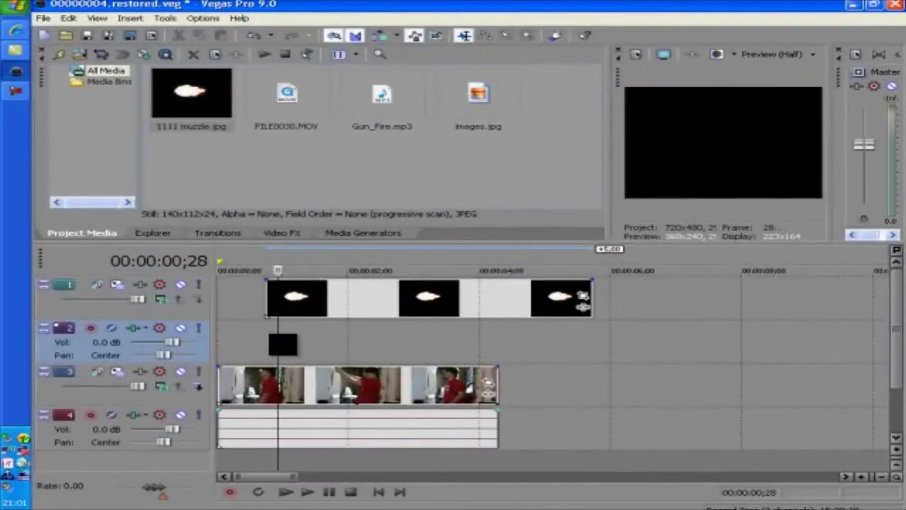
pyautogui.press('Left')
pyautogui.press('Left')
pyautogui.press('Right')
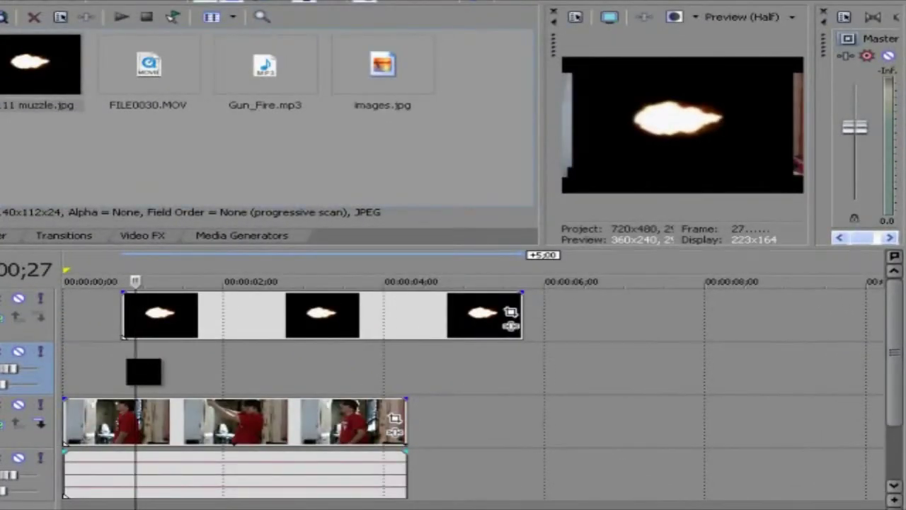
pyautogui.press('Delete')
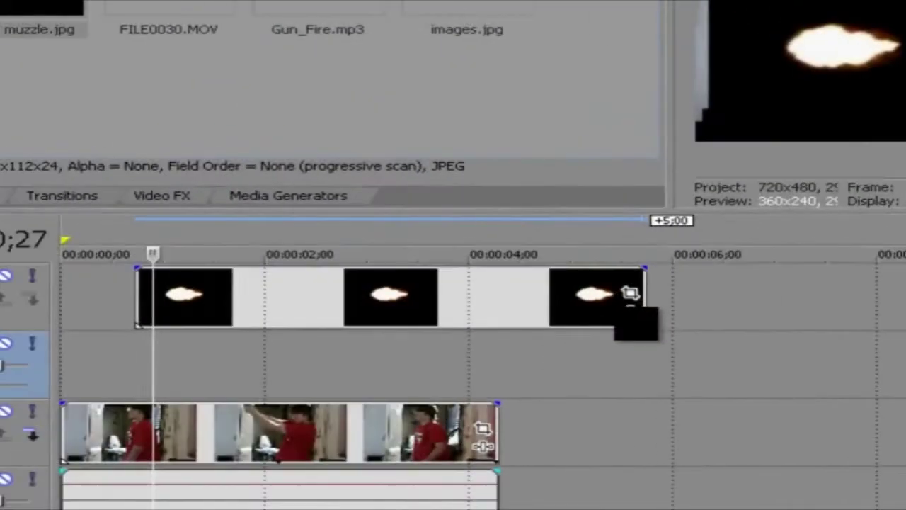
pyautogui.click(355, 258)
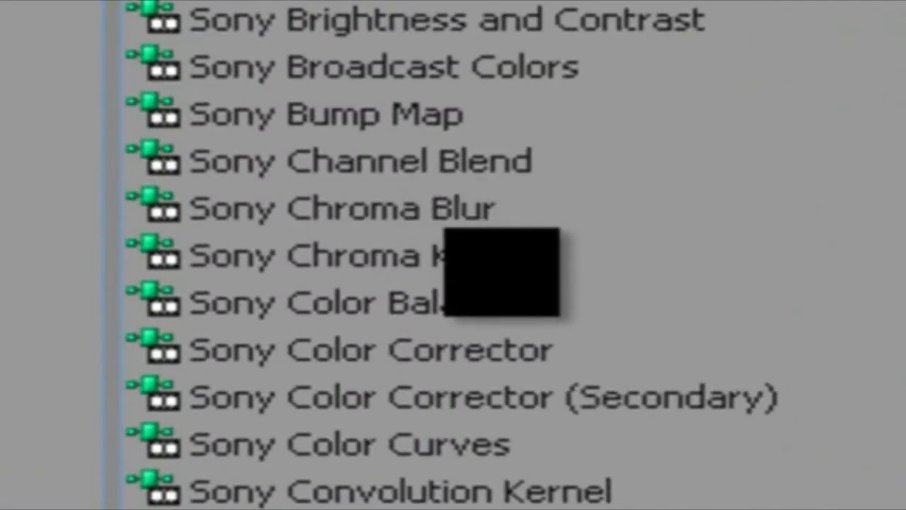
pyautogui.click(368, 261)
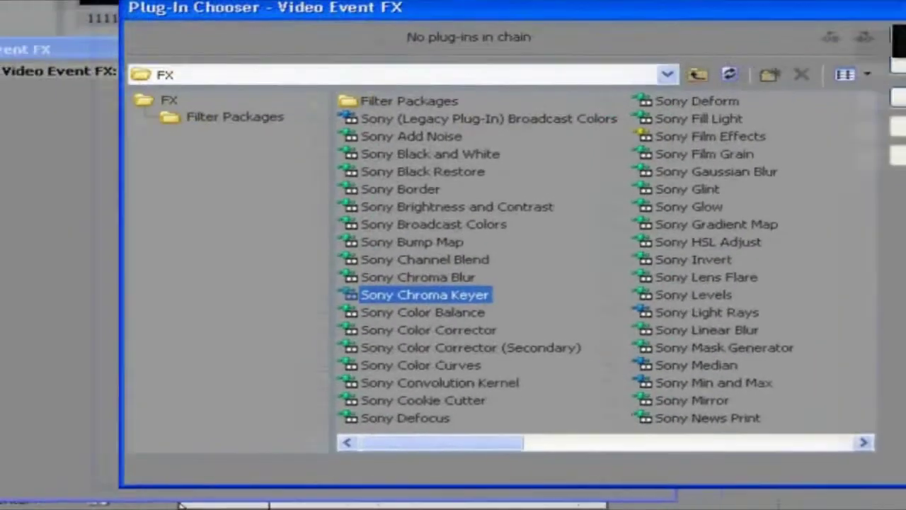
pyautogui.click(897, 61)
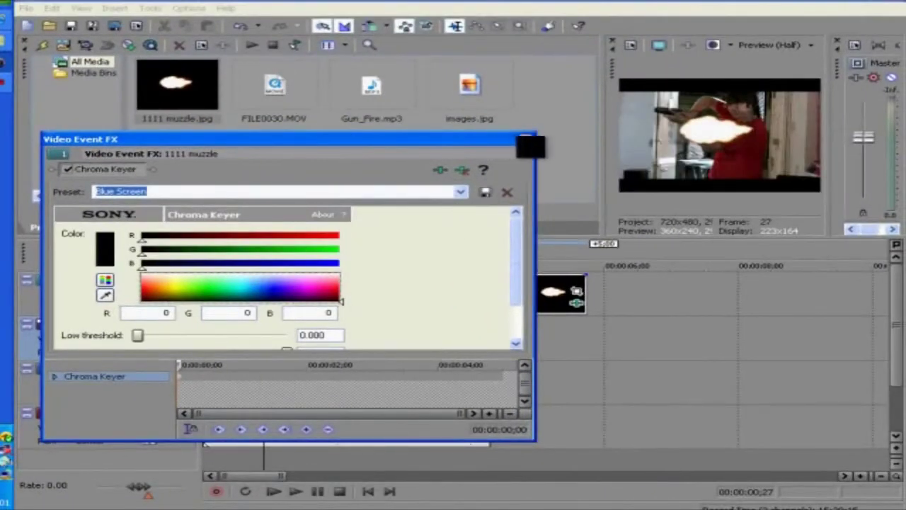
pyautogui.click(527, 140)
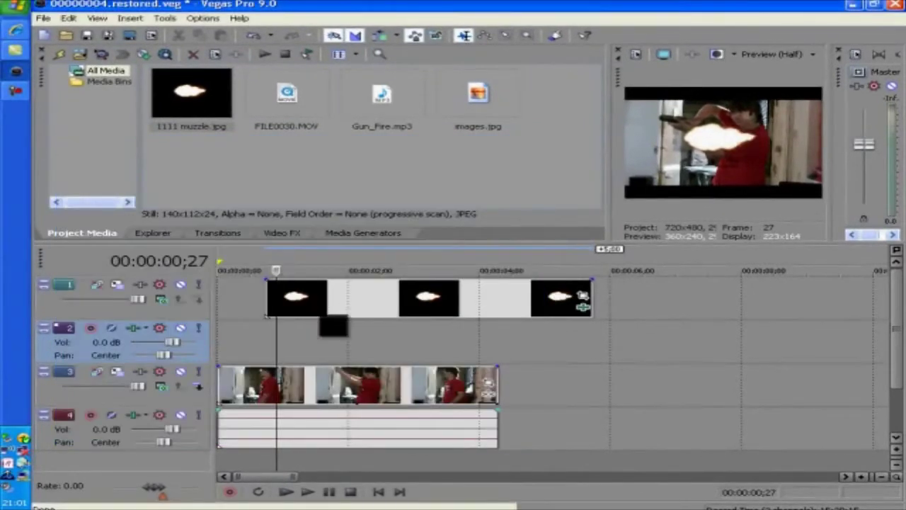
# - Move the muzzle flash event along track 1 to start at about 00:00:02;10, and set the playhead at 00:00:00;23
pyautogui.moveTo(346, 313); pyautogui.dragTo(452, 309)
pyautogui.click(268, 333)
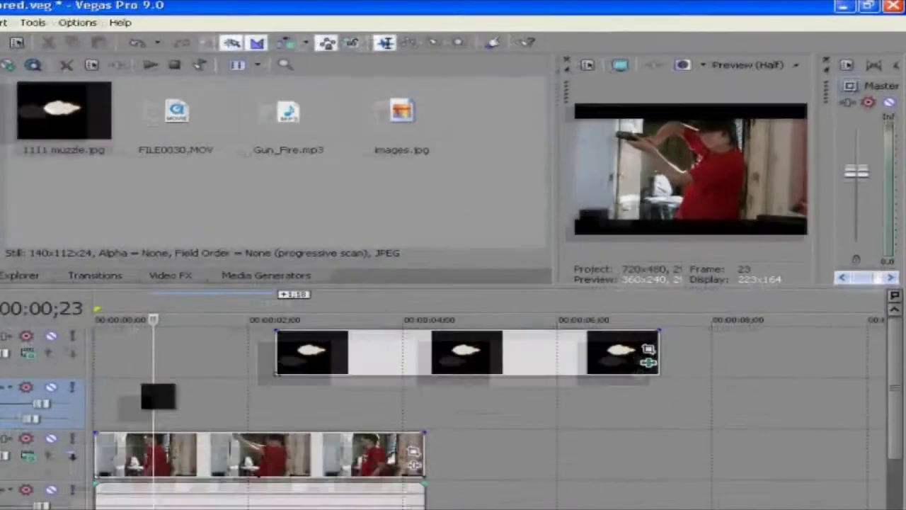
# - Step frame by frame through the clip after 00:00:00;23 to locate the moment the gun fires
pyautogui.press('Left')
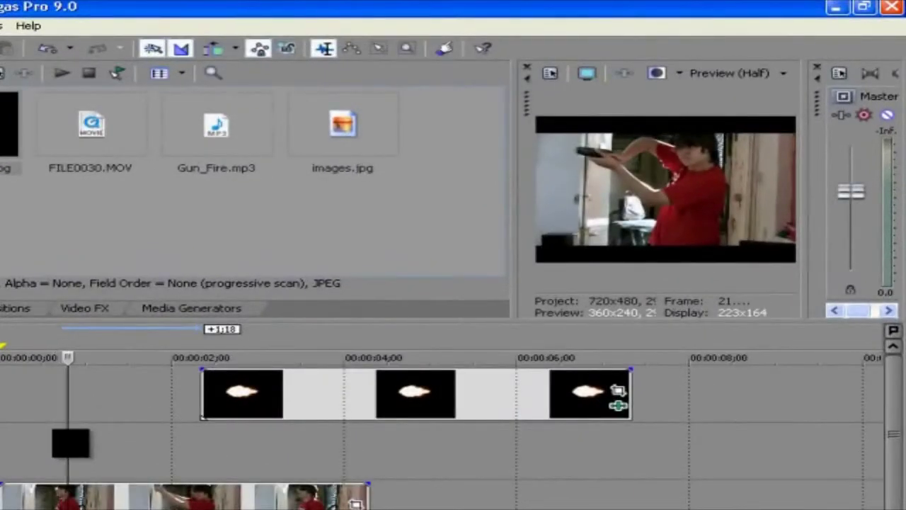
pyautogui.press('Right')
pyautogui.press('Right')
pyautogui.press('Right')
pyautogui.press('Right')
pyautogui.press('Right')
pyautogui.press('Right')
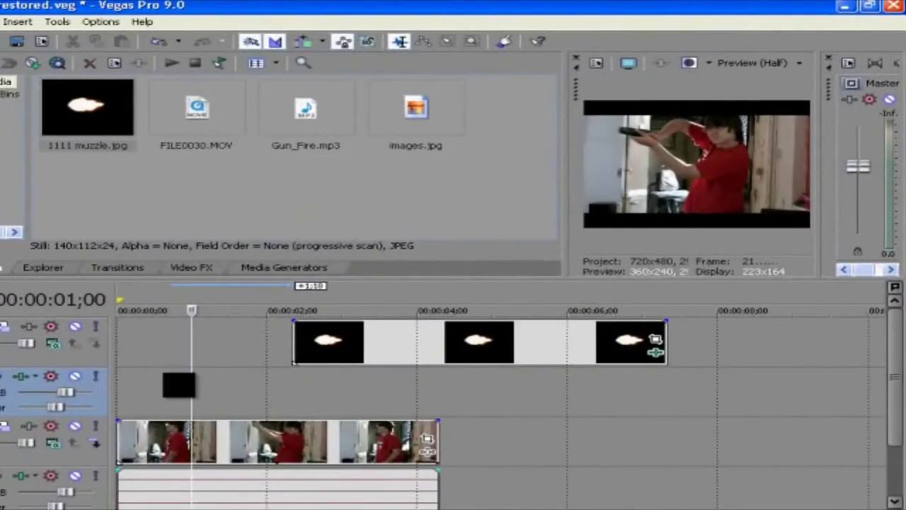
pyautogui.press('Down')
pyautogui.press('Right')
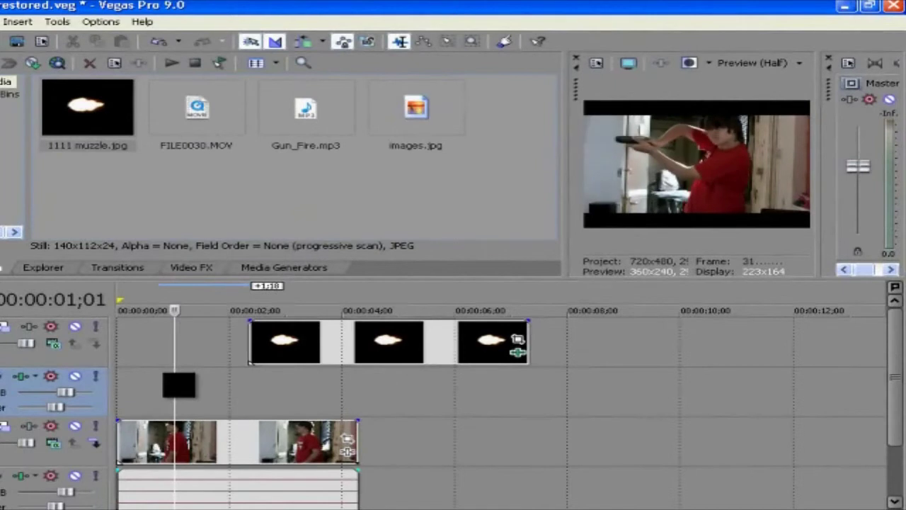
pyautogui.press('Up')
pyautogui.press('Right')
pyautogui.press('Right')
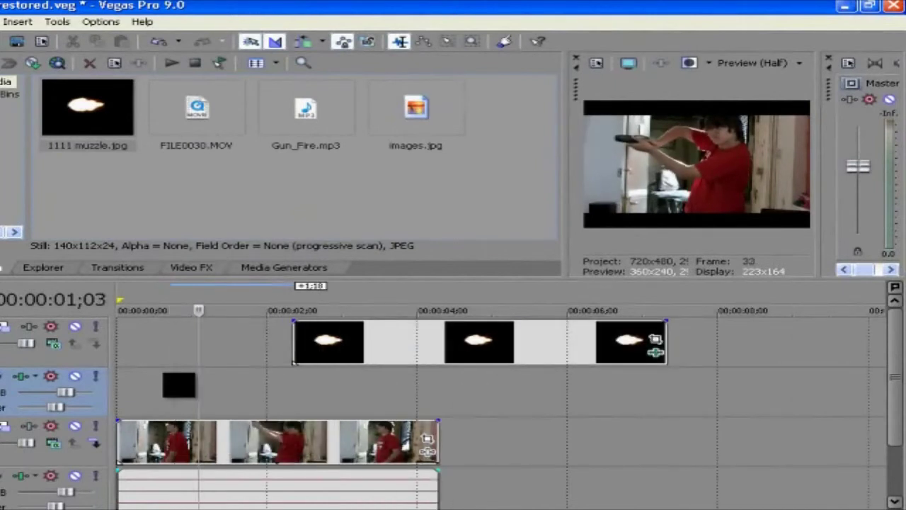
pyautogui.press('Right')
pyautogui.press('Right')
pyautogui.press('Right')
pyautogui.press('Right')
pyautogui.press('Right')
pyautogui.press('Right')
pyautogui.press('Right')
pyautogui.press('Right')
pyautogui.press('Right')
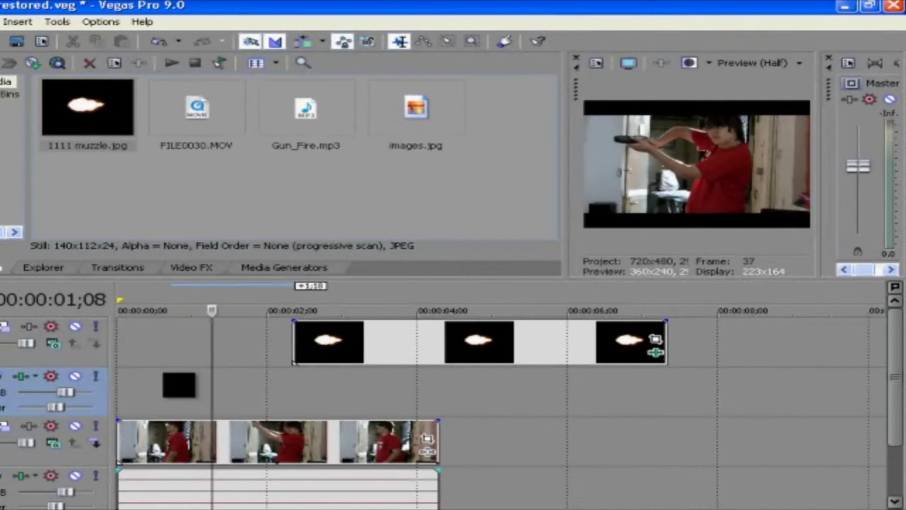
pyautogui.press('Right')
pyautogui.press('Right')
pyautogui.press('Right')
pyautogui.press('Right')
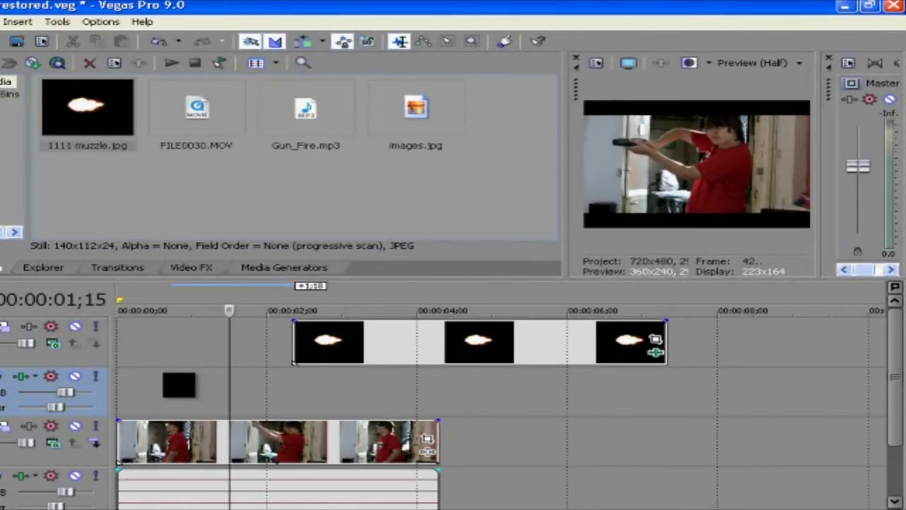
pyautogui.press('Right')
pyautogui.press('Right')
pyautogui.press('Right')
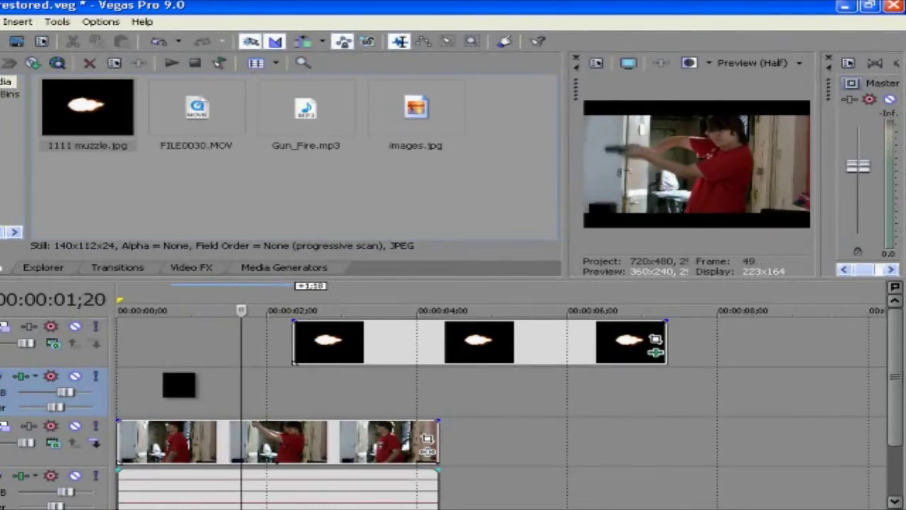
# - Set the playhead at 00:00:01;16 and move the muzzle flash event on the top video track to start there
pyautogui.press('Left')
pyautogui.press('Left')
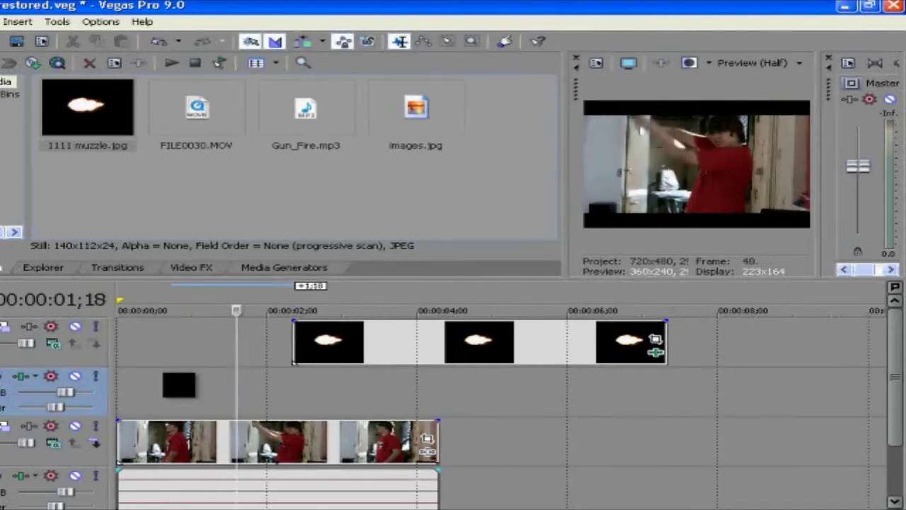
pyautogui.press('Left')
pyautogui.press('Left')
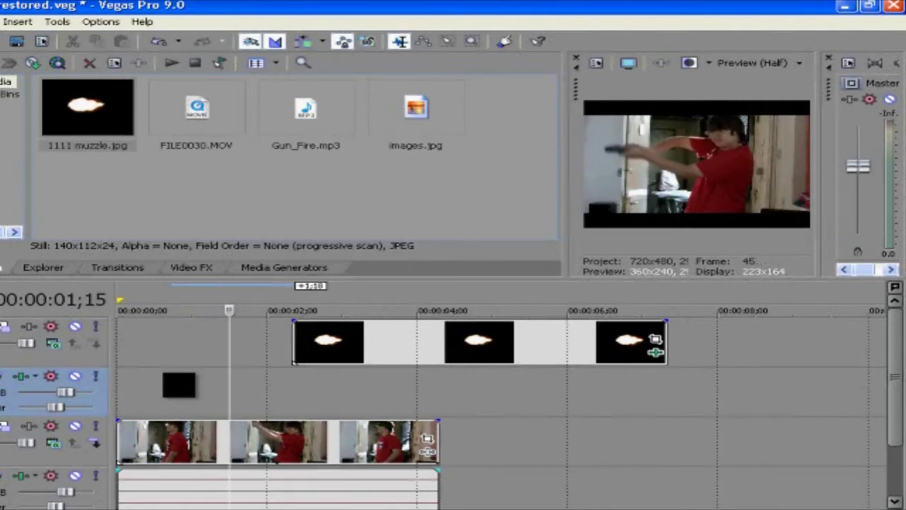
pyautogui.press('Right')
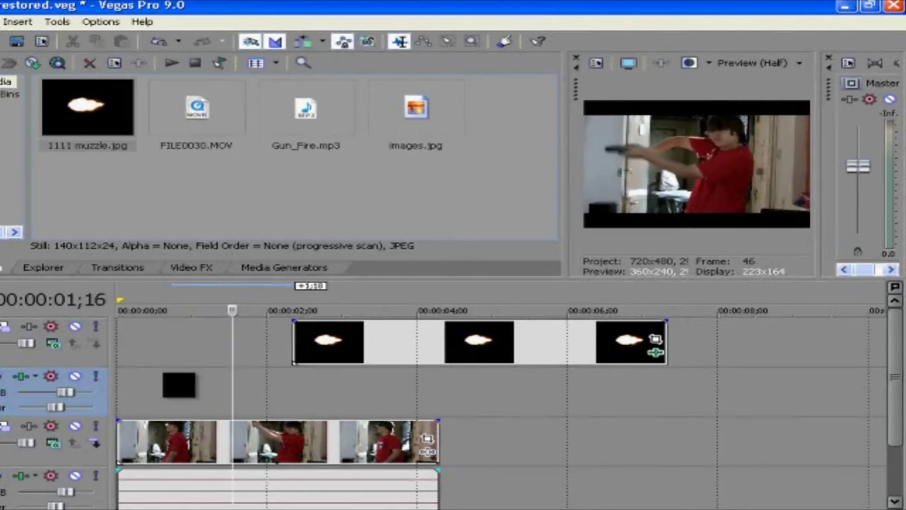
pyautogui.moveTo(401, 362); pyautogui.dragTo(364, 360)
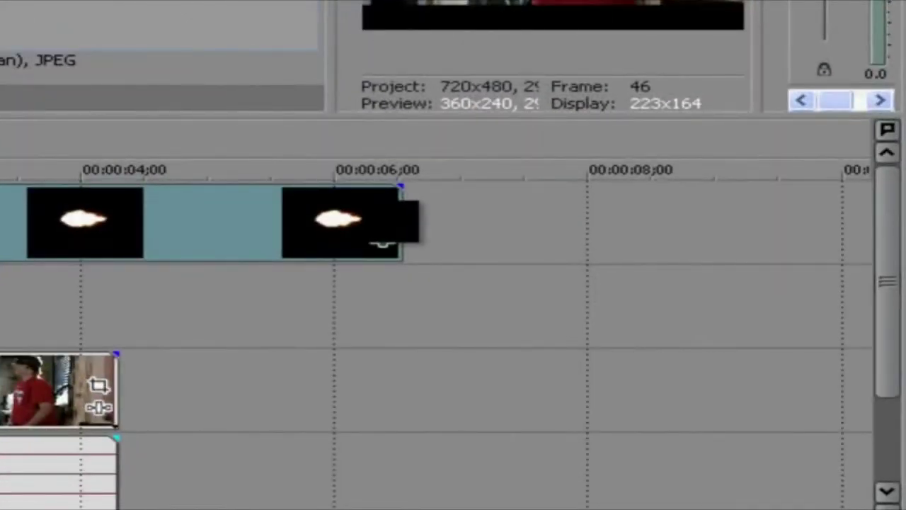
# - In Event Pan/Crop for the muzzle flash, rotate the frame to about 179.7 degrees and enlarge it to about 415.4 by 332.3
pyautogui.click(382, 242)
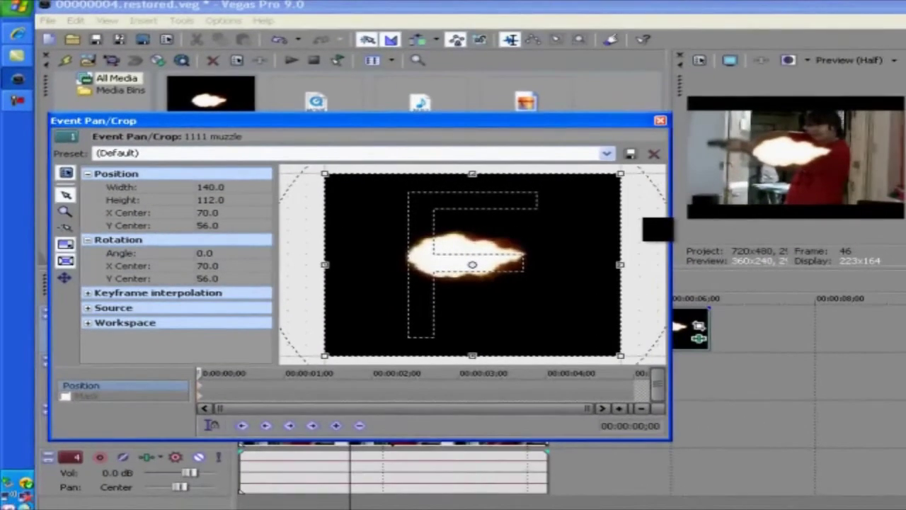
pyautogui.moveTo(657, 228); pyautogui.dragTo(304, 307)
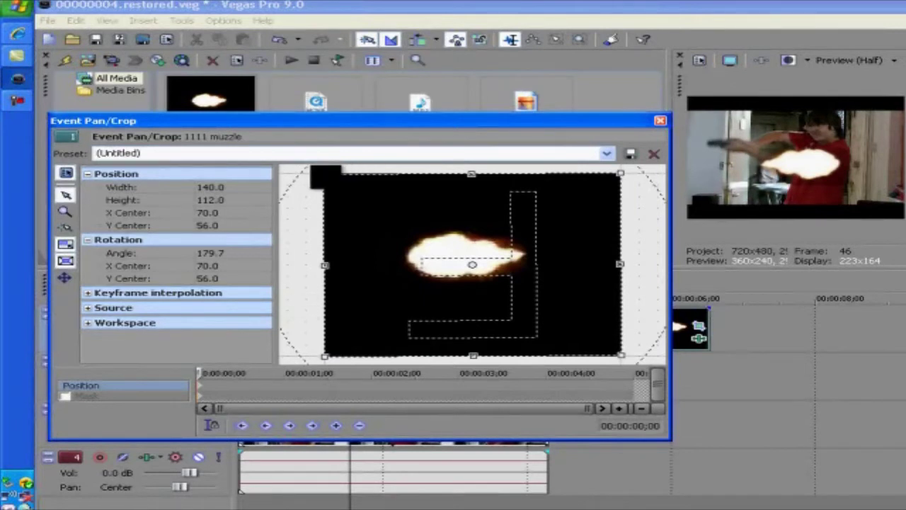
pyautogui.moveTo(326, 177); pyautogui.dragTo(201, 92)
pyautogui.scroll(-5, 472, 264)
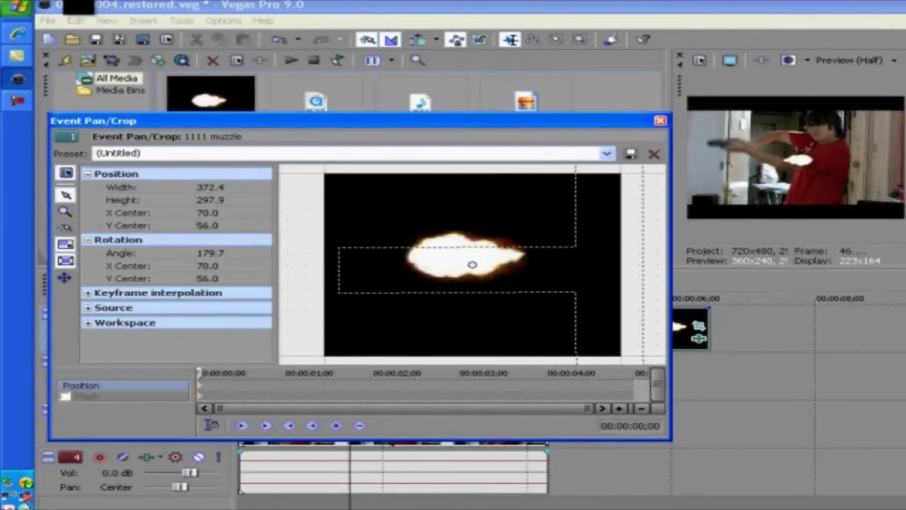
pyautogui.scroll(-2, 472, 264)
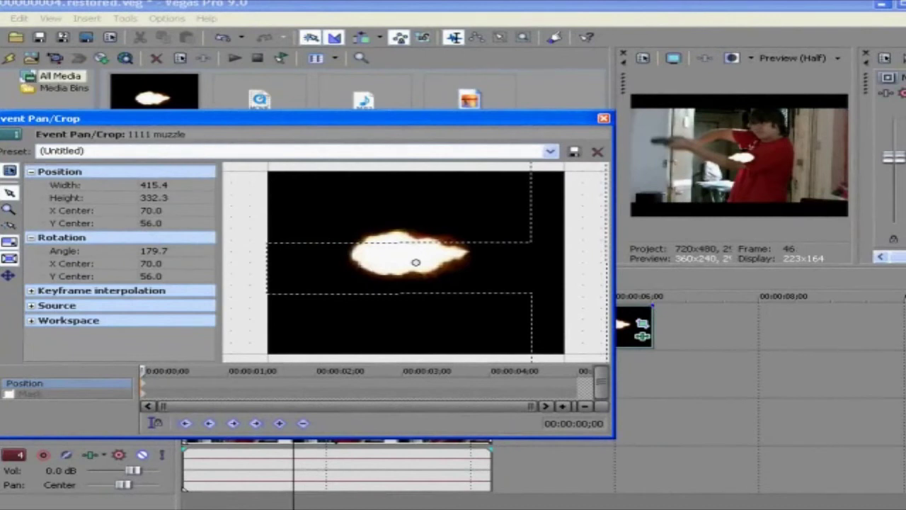
# - Position the flash at the gun's muzzle, with X Center about -115.7 and Y Center about 15.5, and close Event Pan/Crop
pyautogui.moveTo(416, 262); pyautogui.dragTo(174, 253)
pyautogui.moveTo(423, 255); pyautogui.dragTo(375, 249)
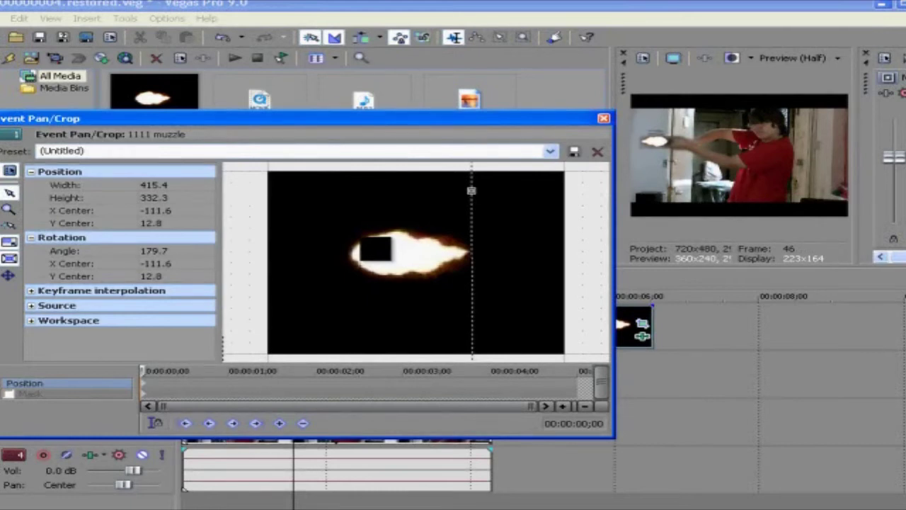
pyautogui.moveTo(376, 249)
pyautogui.mouseDown()
pyautogui.moveTo(353, 247)
pyautogui.moveTo(366, 252)
pyautogui.mouseUp()
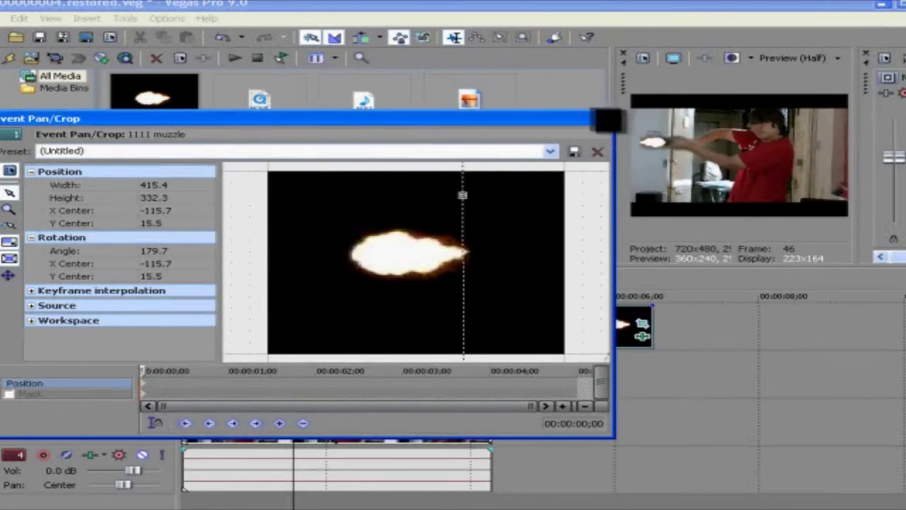
pyautogui.click(604, 118)
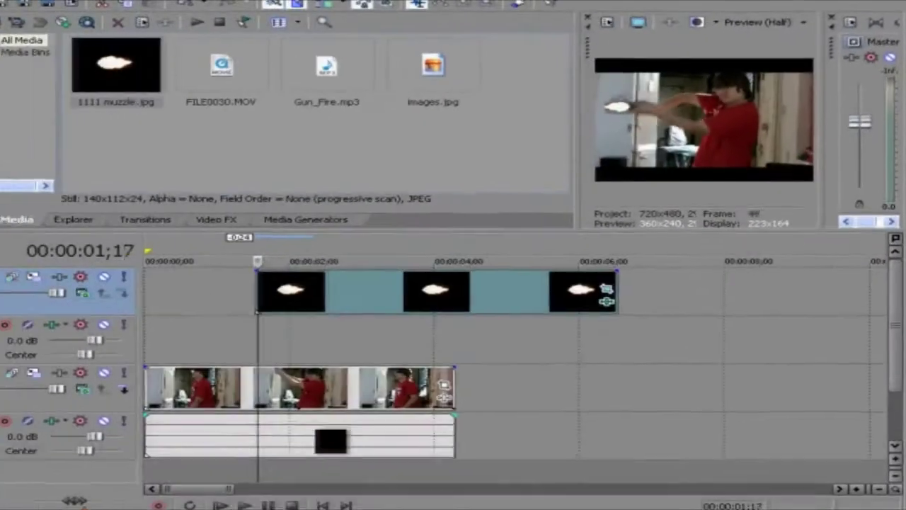
# - Step through the frames around the shot to check the flash against the gun's movement, returning to 00:00:01;16
pyautogui.press('Right')
pyautogui.press('Right')
pyautogui.press('Left')
pyautogui.press('Left')
pyautogui.press('Left')
pyautogui.press('Left')
pyautogui.press('Left')
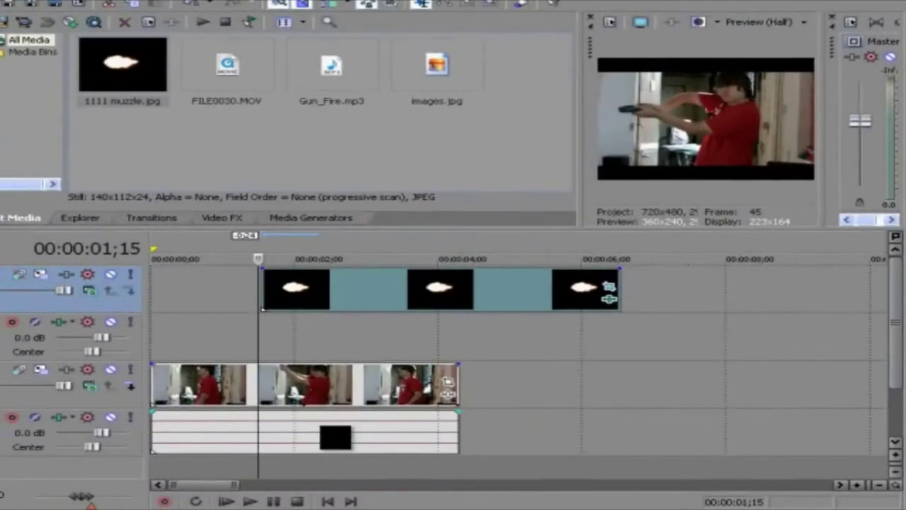
pyautogui.press('Right')
pyautogui.press('Right')
pyautogui.press('Right')
pyautogui.press('Right')
pyautogui.press('Right')
pyautogui.press('Right')
pyautogui.press('Right')
pyautogui.press('Right')
pyautogui.press('Right')
pyautogui.press('Left')
pyautogui.press('Left')
pyautogui.press('Left')
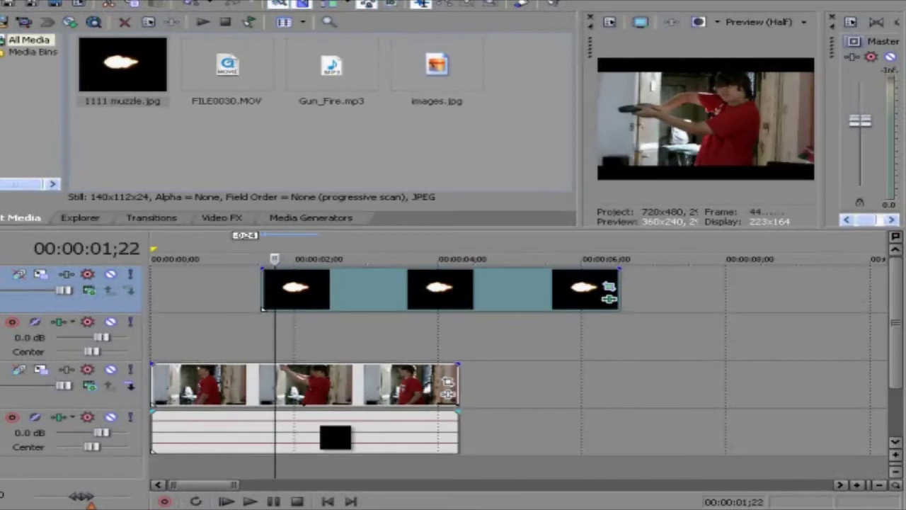
pyautogui.press('Left')
pyautogui.press('Left')
pyautogui.press('Left')
pyautogui.press('Left')
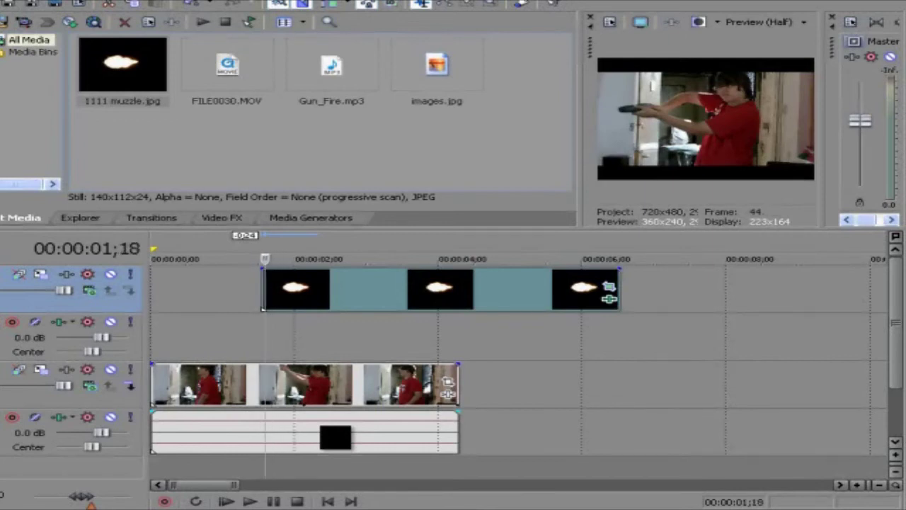
pyautogui.press('Right')
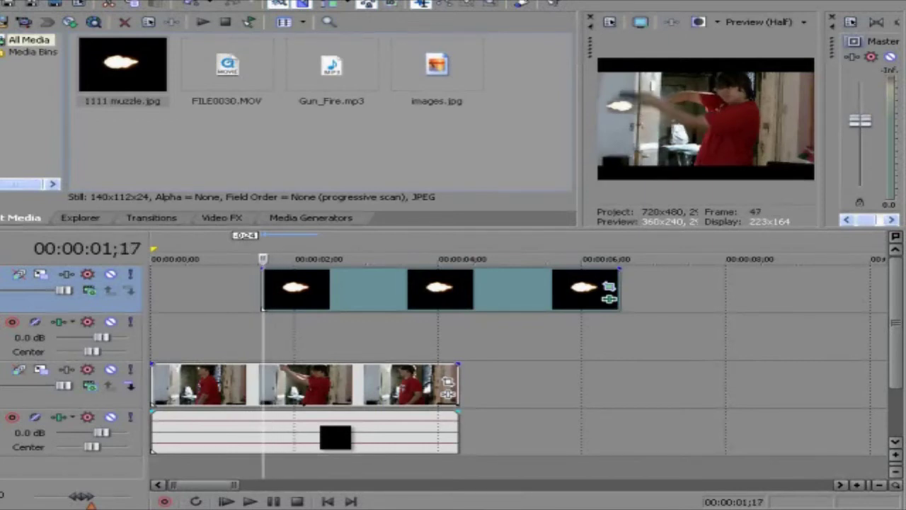
pyautogui.press('Right')
pyautogui.press('Left')
pyautogui.press('Left')
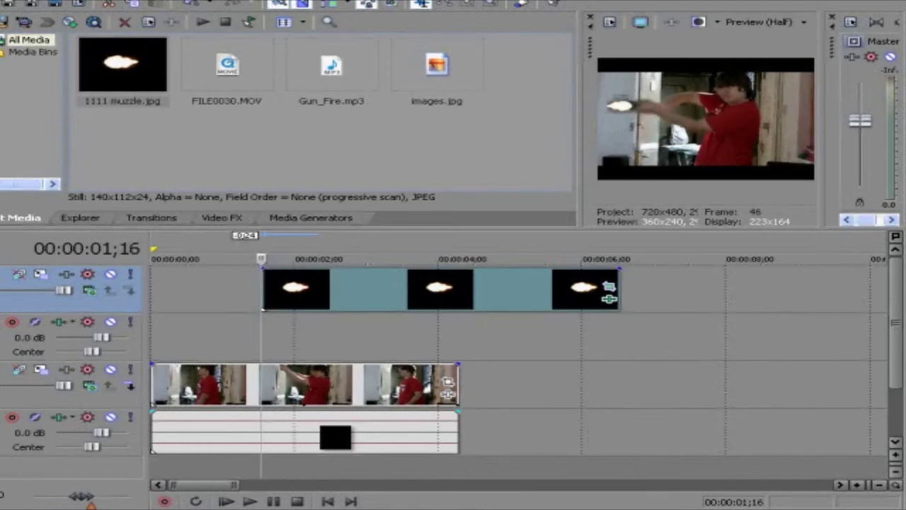
# - Open Event Pan/Crop for the muzzle flash event and compare its first frames, stopping at 00:00:00;01 in its keyframe timeline
pyautogui.click(609, 286)
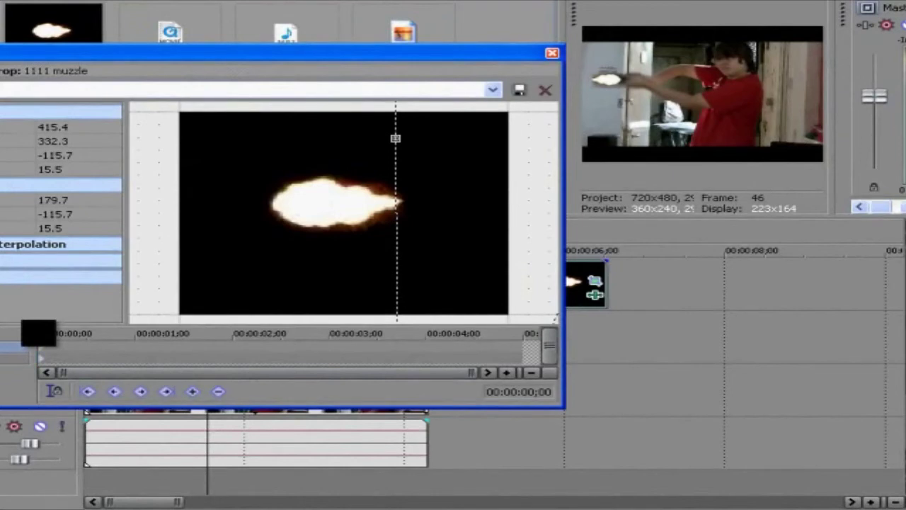
pyautogui.press('Right')
pyautogui.press('Left')
pyautogui.press('Right')
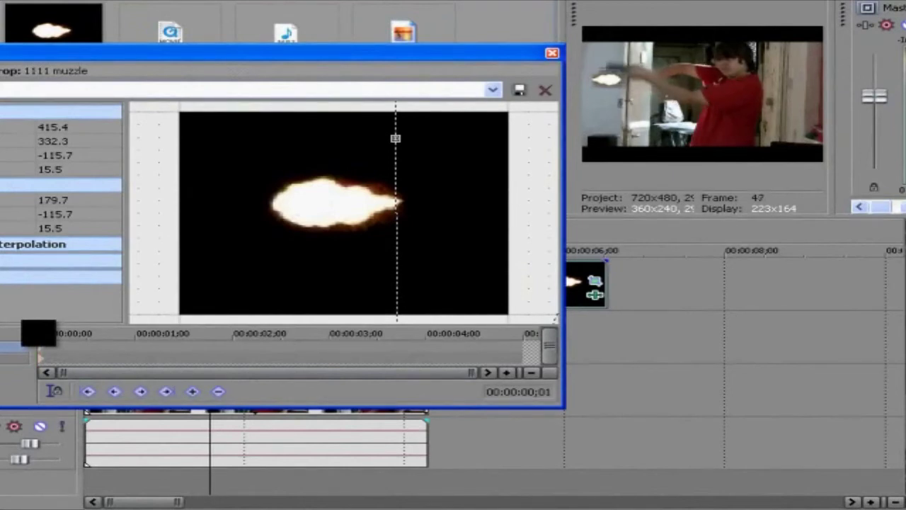
pyautogui.press('Left')
pyautogui.press('Right')
pyautogui.press('Right')
pyautogui.press('Left')
pyautogui.press('Left')
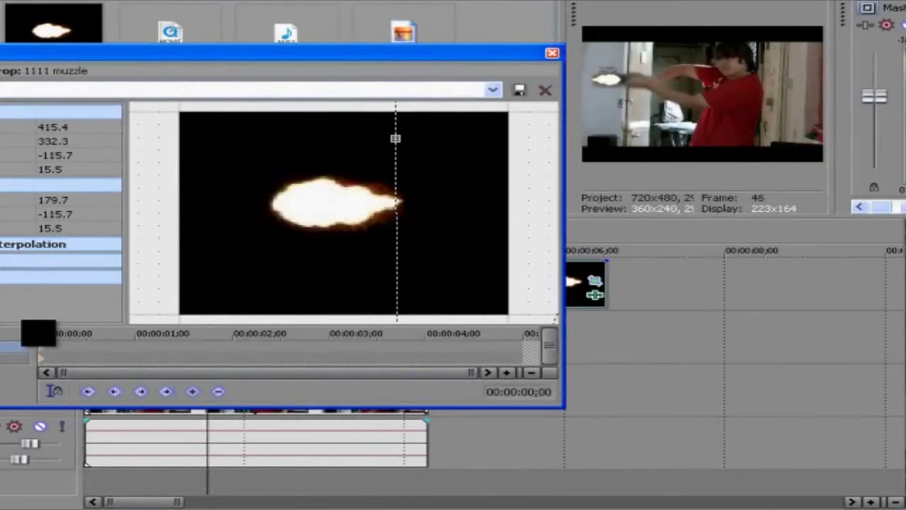
pyautogui.press('Right')
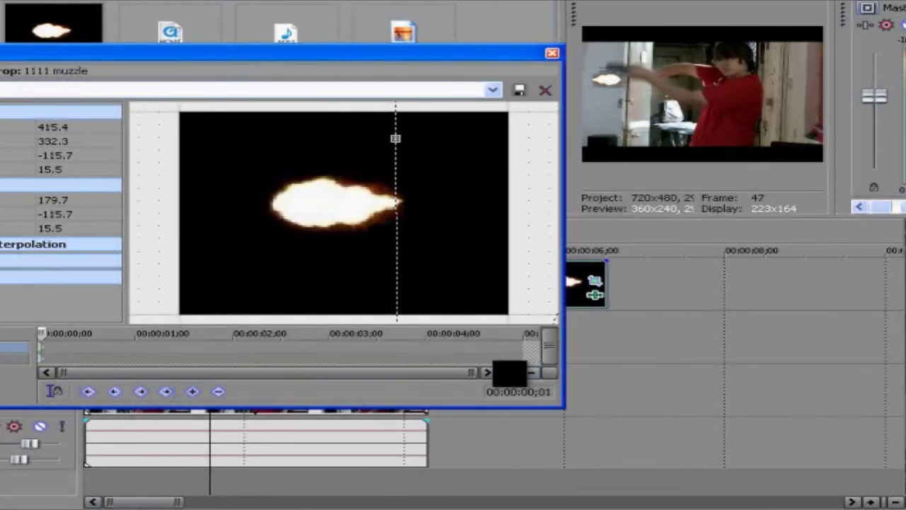
# - Keyframe the flash onto the muzzle at 00:00:00;01, with X Center about -114.8 and Y Center about -5.1, and close Event Pan/Crop
pyautogui.click(507, 372)
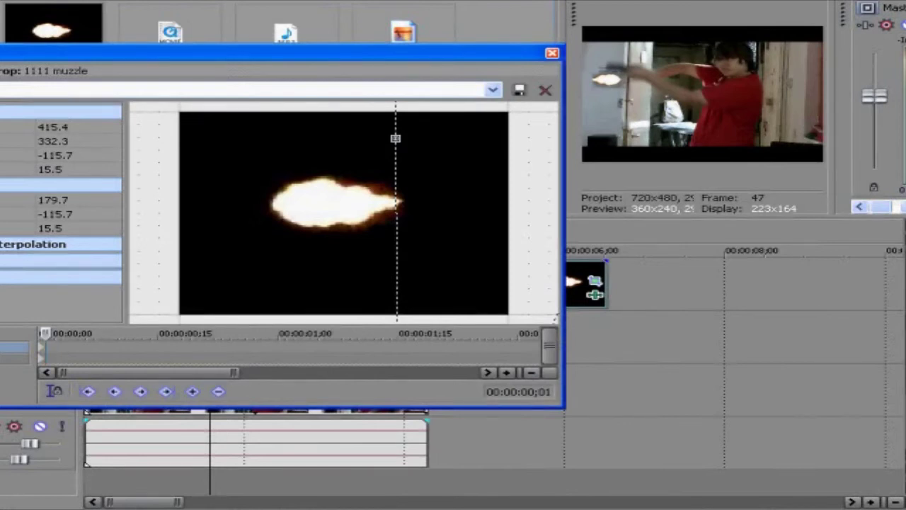
pyautogui.moveTo(395, 138); pyautogui.dragTo(397, 125)
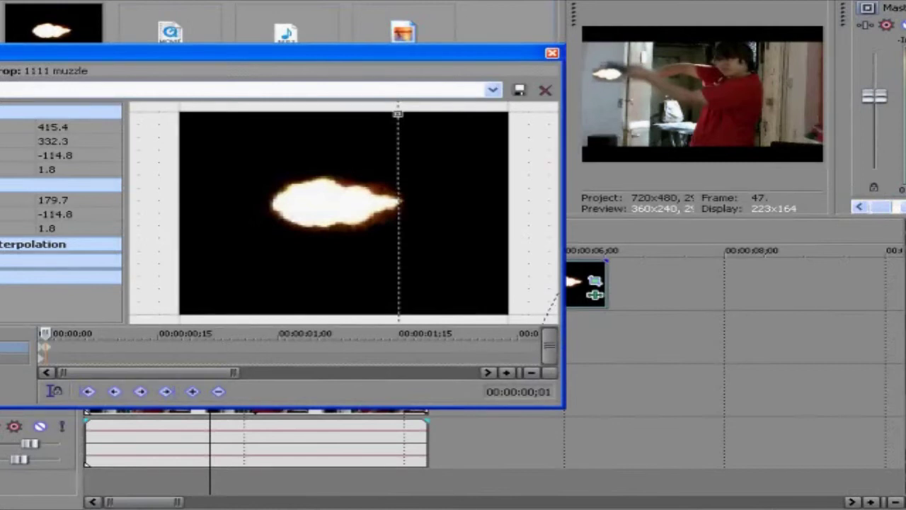
pyautogui.moveTo(398, 113); pyautogui.dragTo(398, 103)
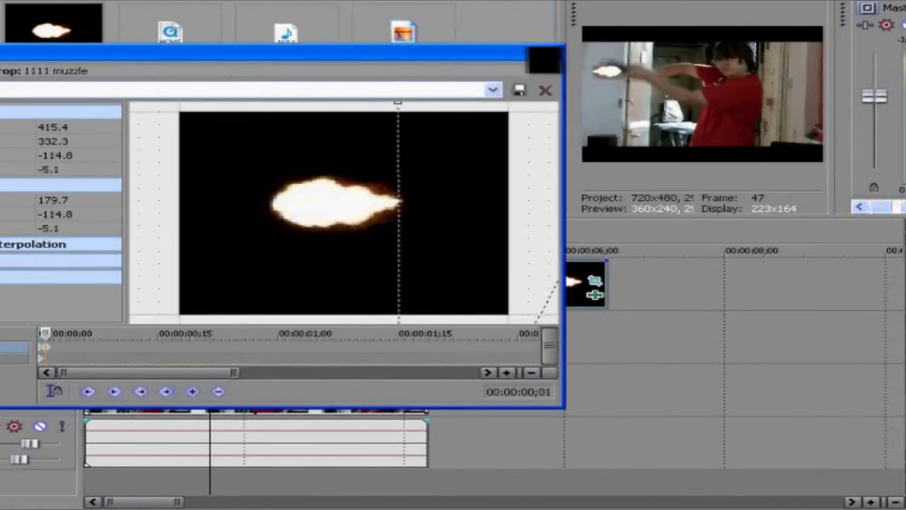
pyautogui.click(546, 56)
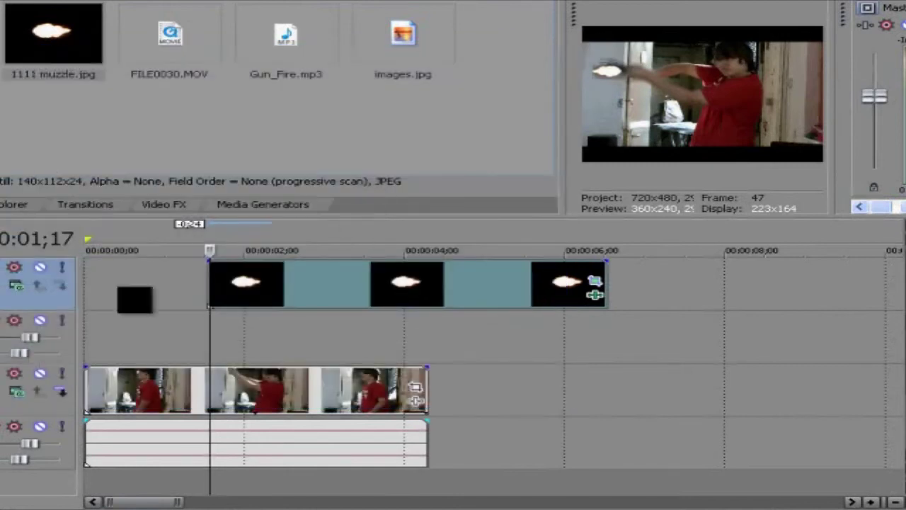
# - Step back and forth through the shot's frames to check the flash's alignment and duration, stopping at 00:00:01;17
pyautogui.press('Left')
pyautogui.press('Left')
pyautogui.press('Left')
pyautogui.press('Left')
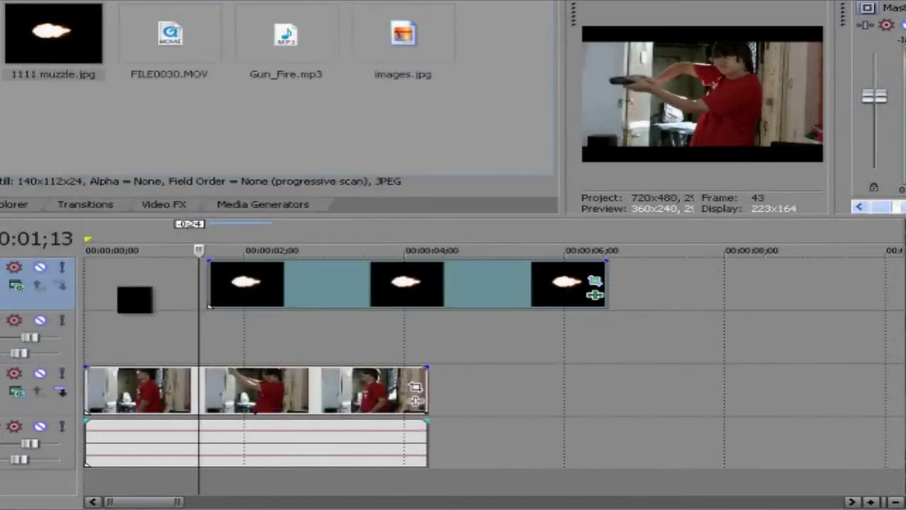
pyautogui.press('Right')
pyautogui.press('Right')
pyautogui.press('Right')
pyautogui.press('Right')
pyautogui.press('Right')
pyautogui.press('Right')
pyautogui.press('Right')
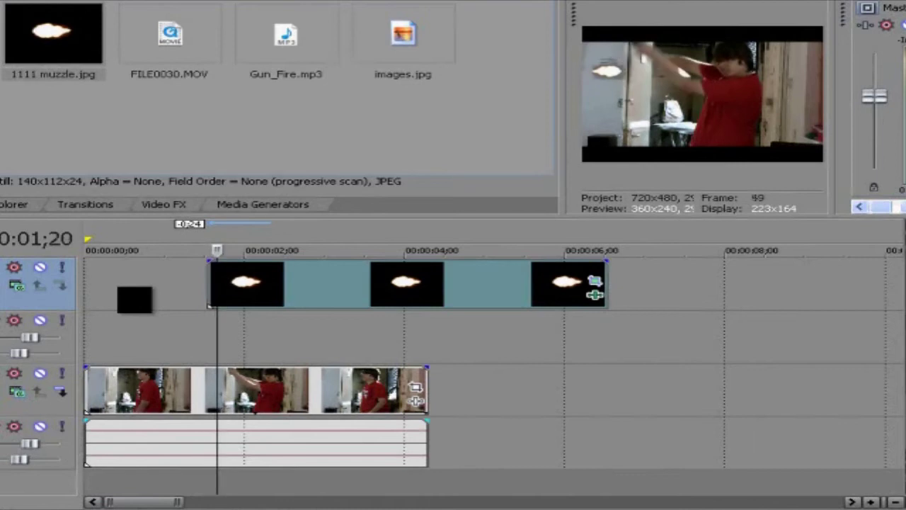
pyautogui.press('Left')
pyautogui.press('Left')
pyautogui.press('Left')
pyautogui.press('Right')
pyautogui.press('Left')
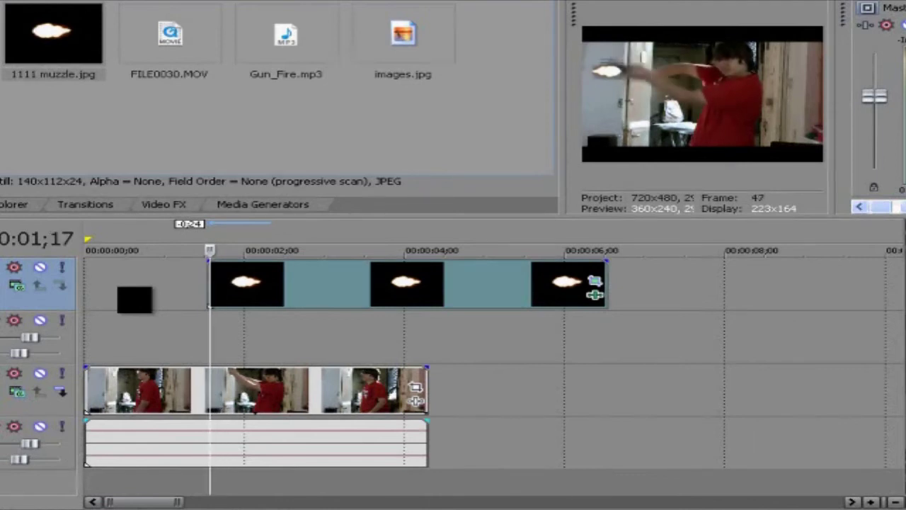
pyautogui.press('Left')
pyautogui.press('Left')
pyautogui.press('Right')
pyautogui.press('Right')
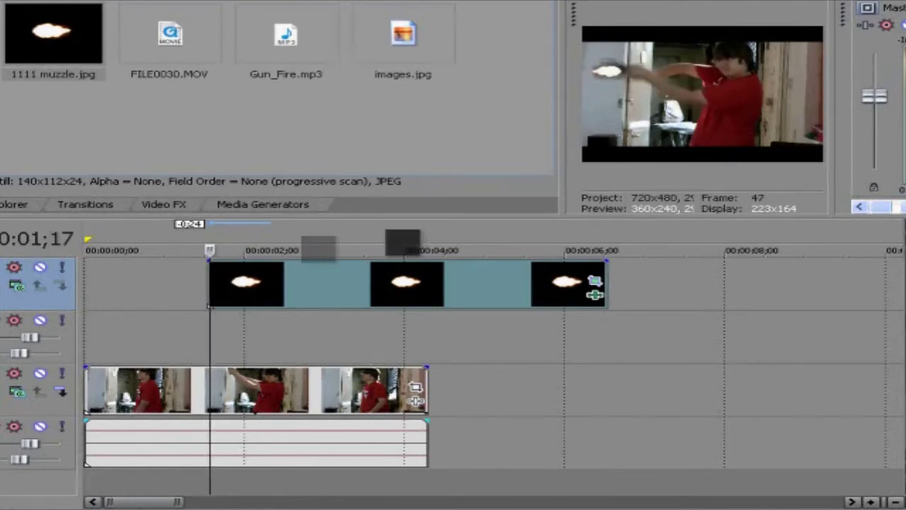
# - Trim the end of the muzzle flash event on track 1 to 00:00:01;17
pyautogui.press('Left')
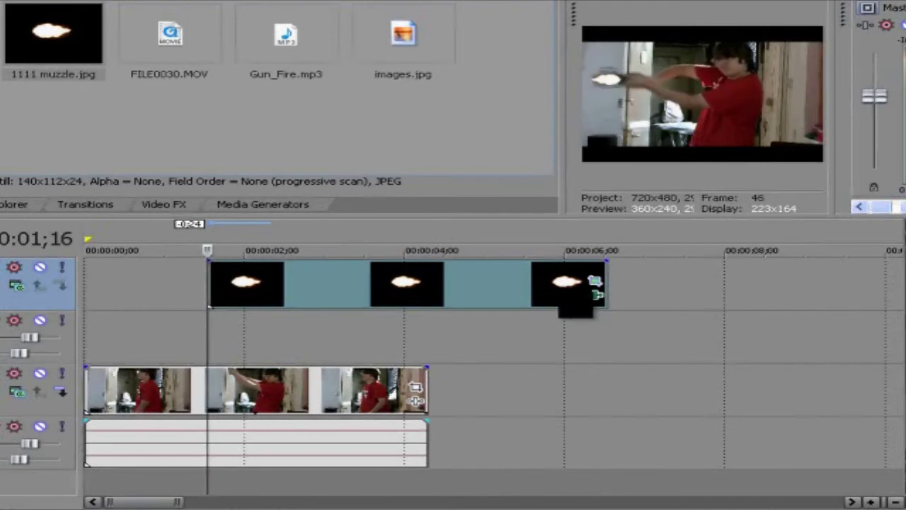
pyautogui.press('Right')
pyautogui.moveTo(577, 312); pyautogui.dragTo(205, 326)
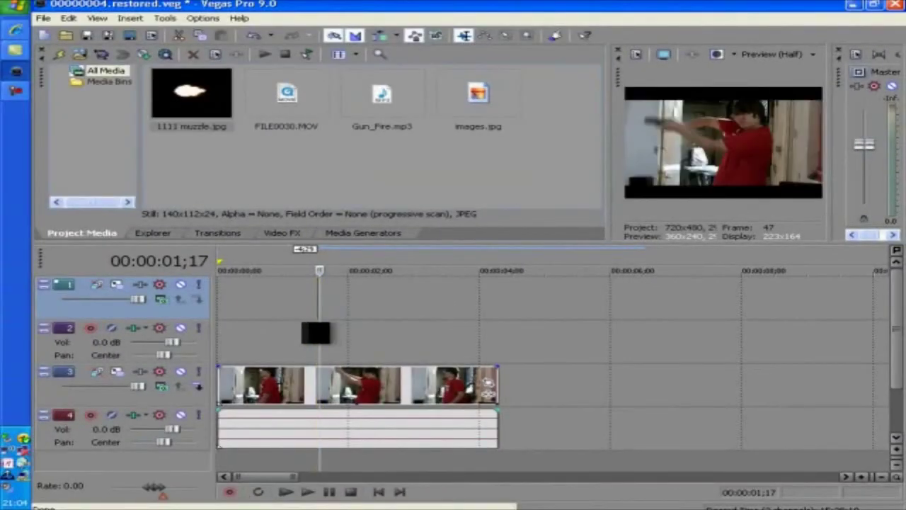
# - Step through the frames around the shortened muzzle flash to check its duration, stopping at 00:00:01;15
pyautogui.click(313, 332)
pyautogui.press('Left')
pyautogui.press('Right')
pyautogui.press('Right')
pyautogui.press('Right')
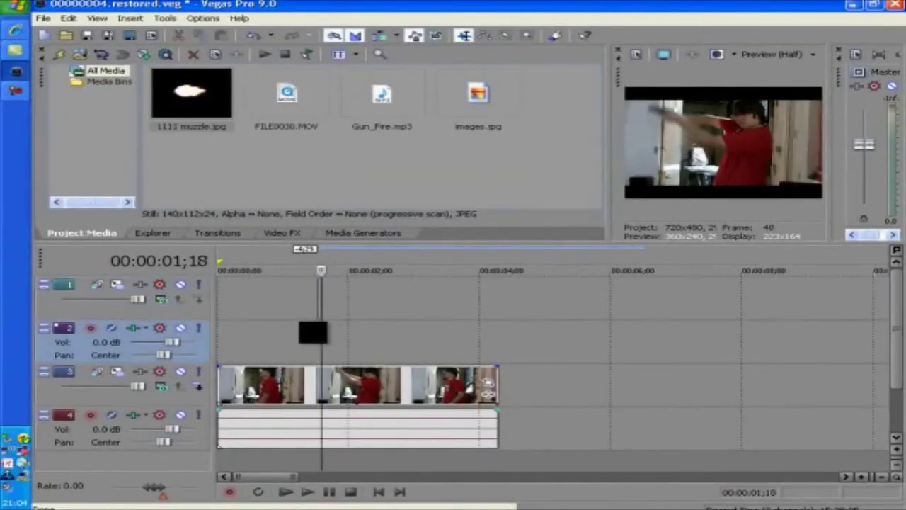
pyautogui.moveTo(313, 332); pyautogui.dragTo(819, 423)
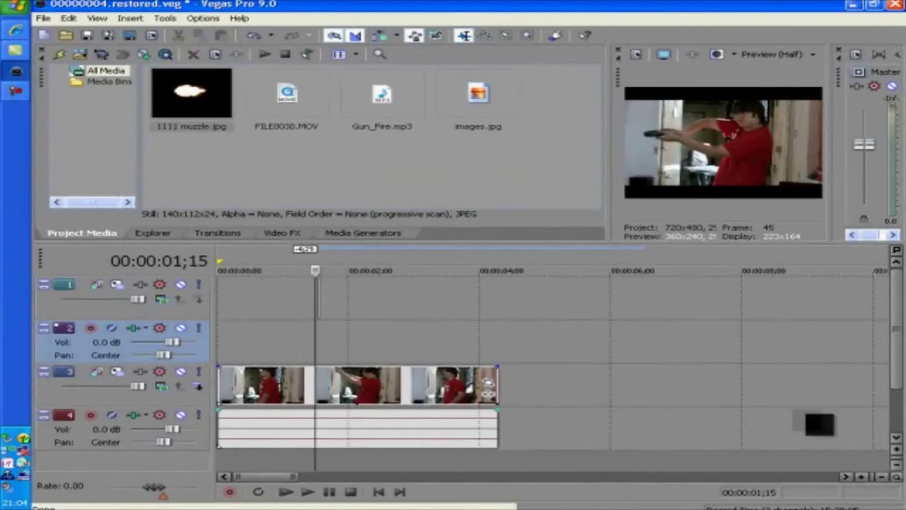
# - Extend the end of the muzzle flash event by one frame, to 00:00:01;18
pyautogui.click(861, 477)
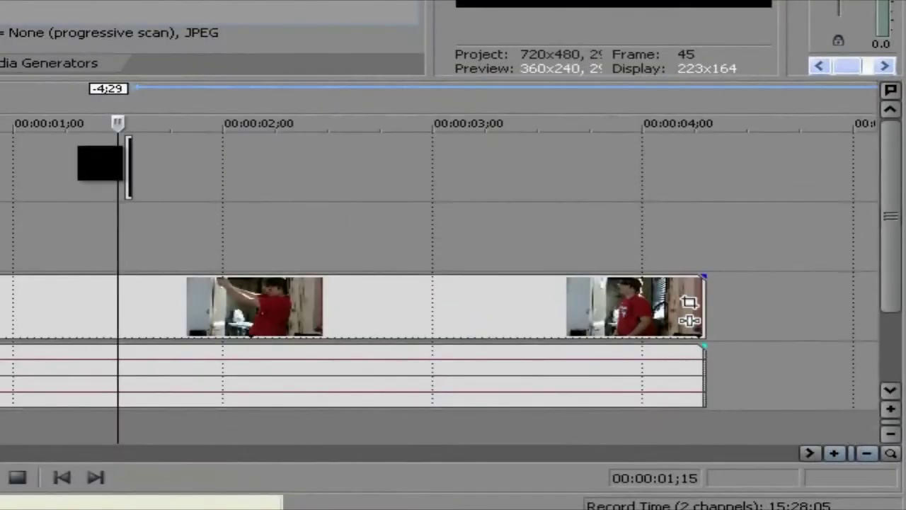
pyautogui.scroll(2, 80, 180)
pyautogui.moveTo(80, 181); pyautogui.dragTo(289, 194)
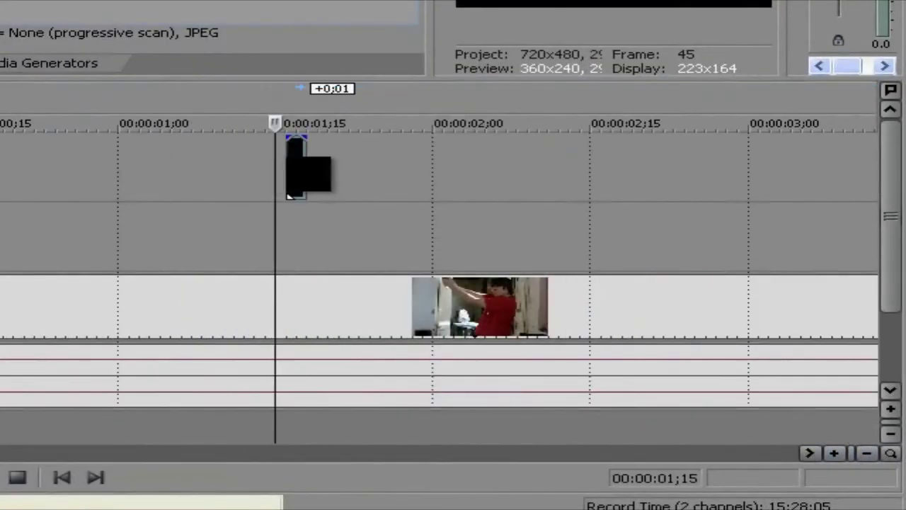
# - Step back and forth through the shot's frames to check the extended flash, finishing at 00:00:01;16
pyautogui.press('Right')
pyautogui.press('Right')
pyautogui.press('Right')
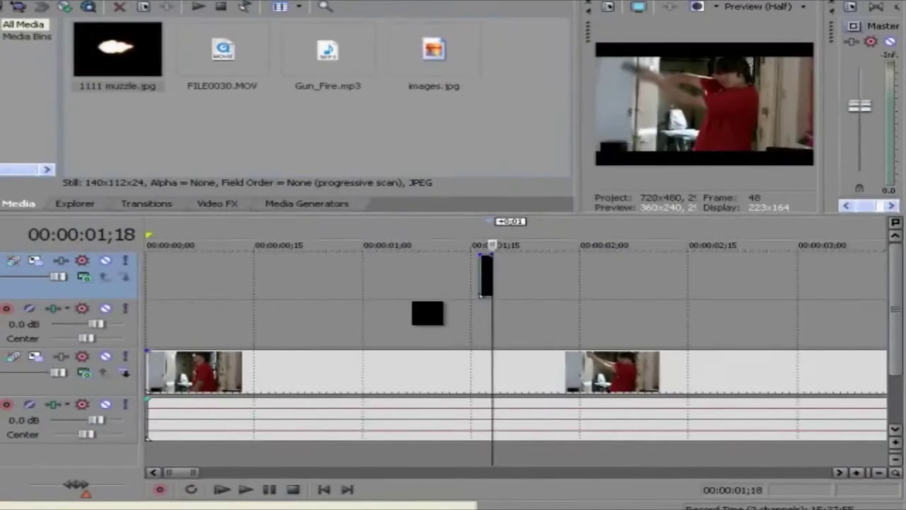
pyautogui.press('Right')
pyautogui.press('Left')
pyautogui.press('Left')
pyautogui.press('Left')
pyautogui.press('Left')
pyautogui.press('Right')
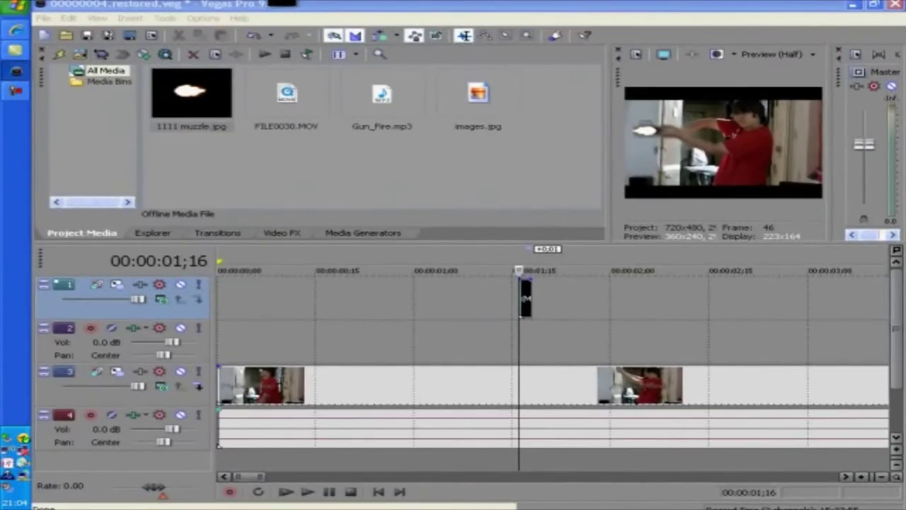
pyautogui.click(517, 187)
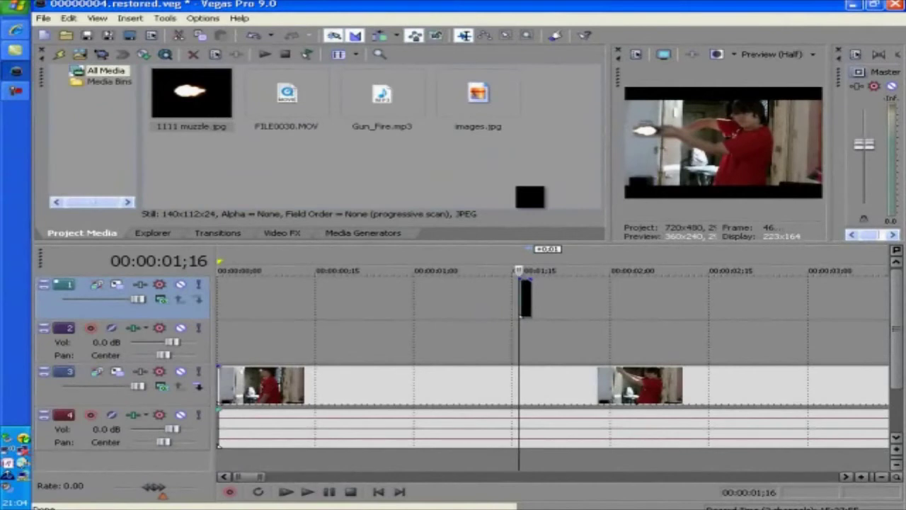
pyautogui.moveTo(530, 197); pyautogui.dragTo(806, 418)
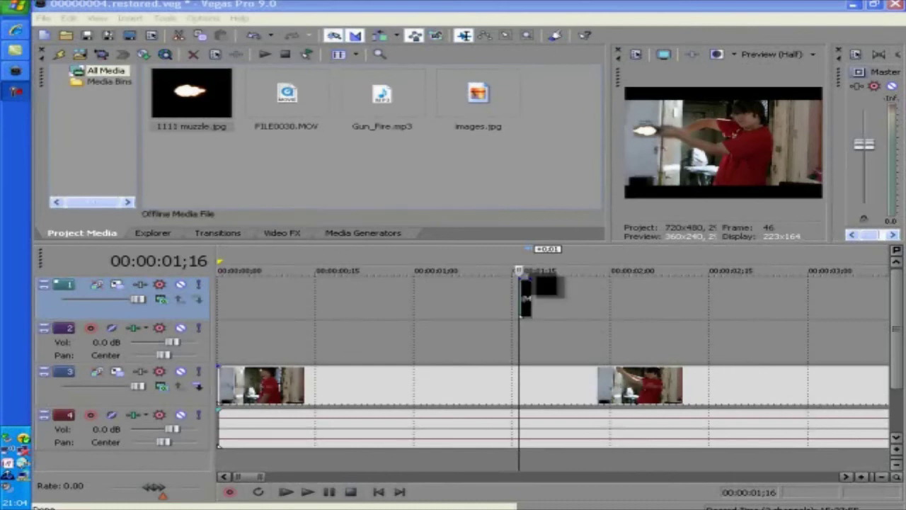
# - Switch to Internet Explorer, leave the muzzle flash image result, and open zedge.net
pyautogui.click(12, 30)
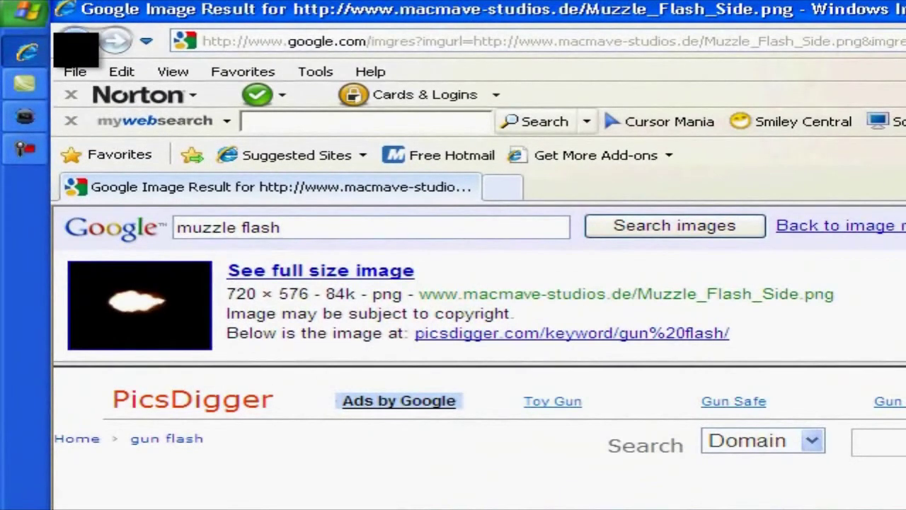
pyautogui.click(75, 42)
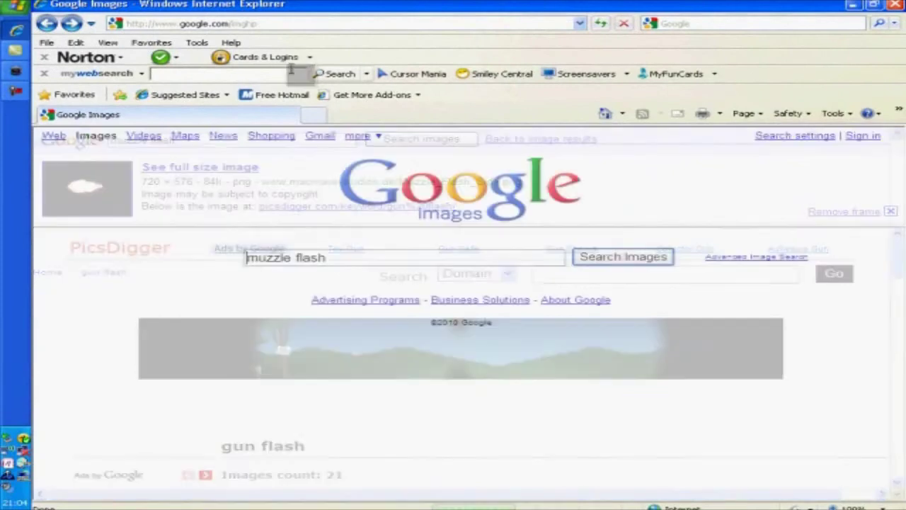
pyautogui.click(251, 22)
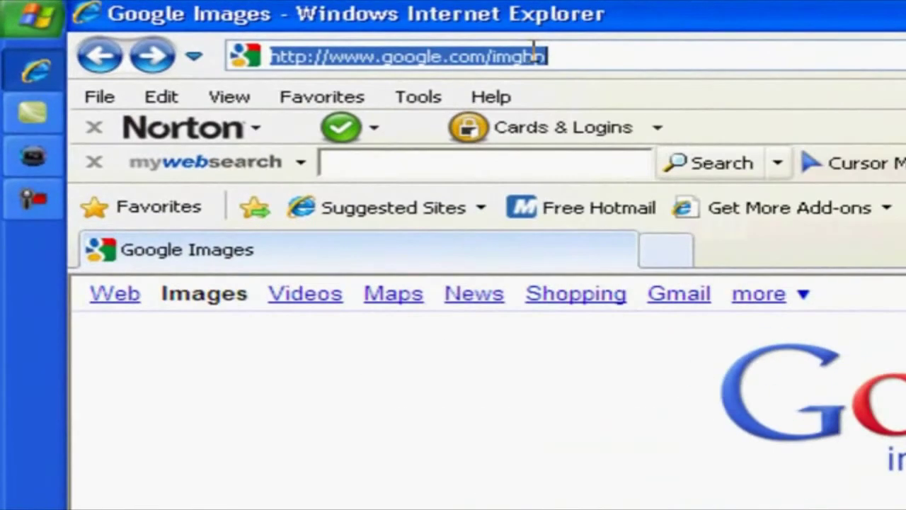
pyautogui.write('zedge.net')
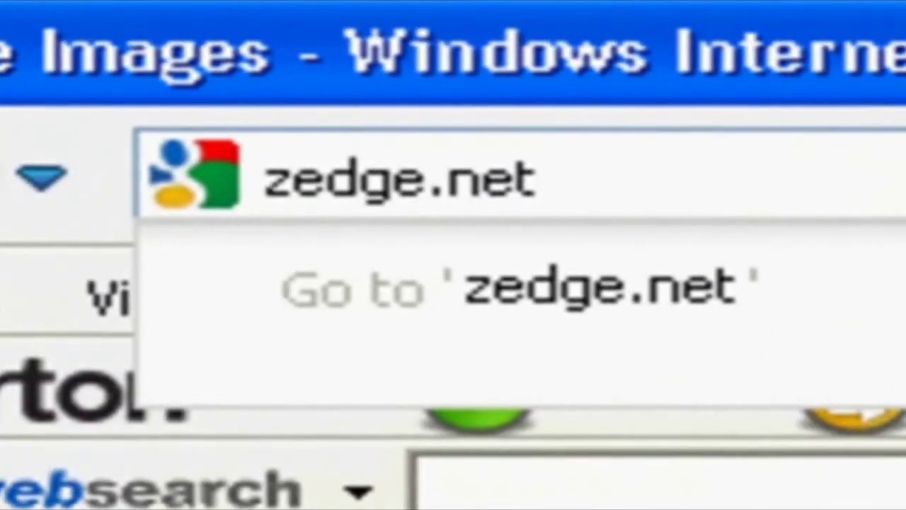
pyautogui.press('Return')
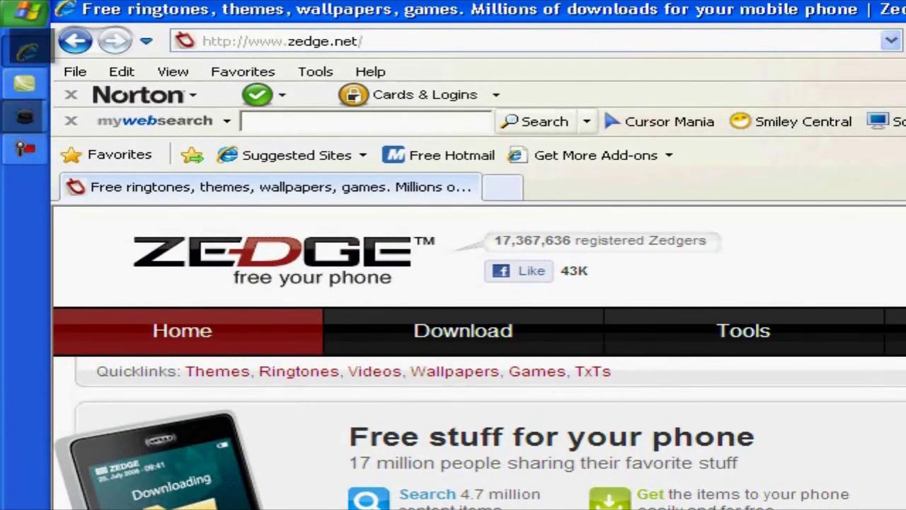
# - Switch back to Vegas Pro, add Gun_Fire.mp3 to audio track 2, and move its start to about 00:00:00;11
pyautogui.click(84, 42)
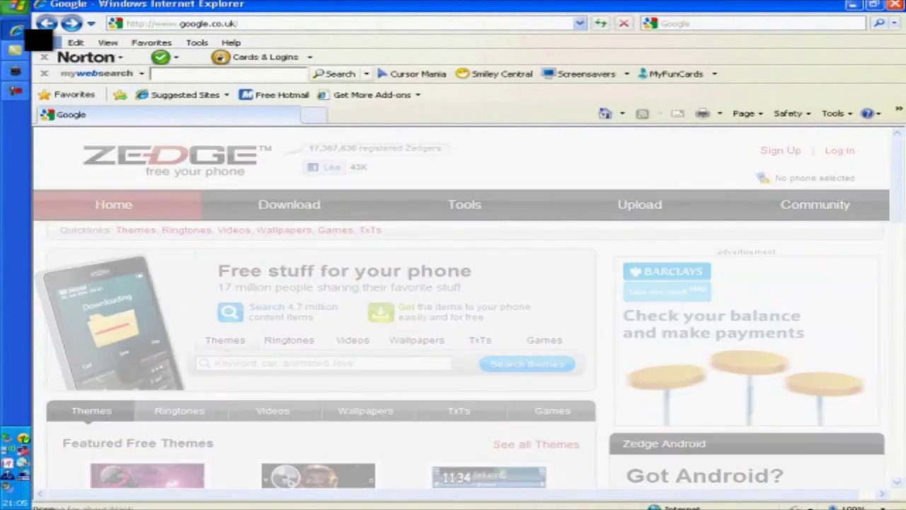
pyautogui.click(10, 72)
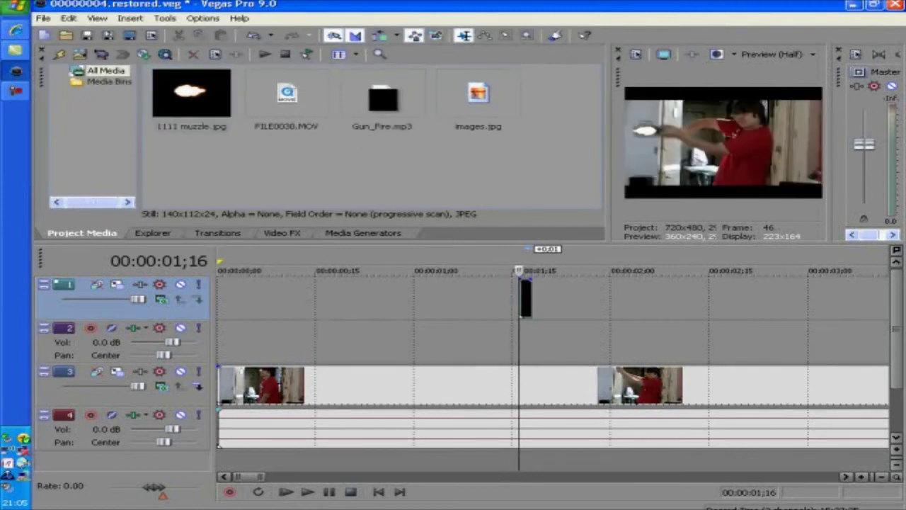
pyautogui.moveTo(383, 98); pyautogui.dragTo(490, 334)
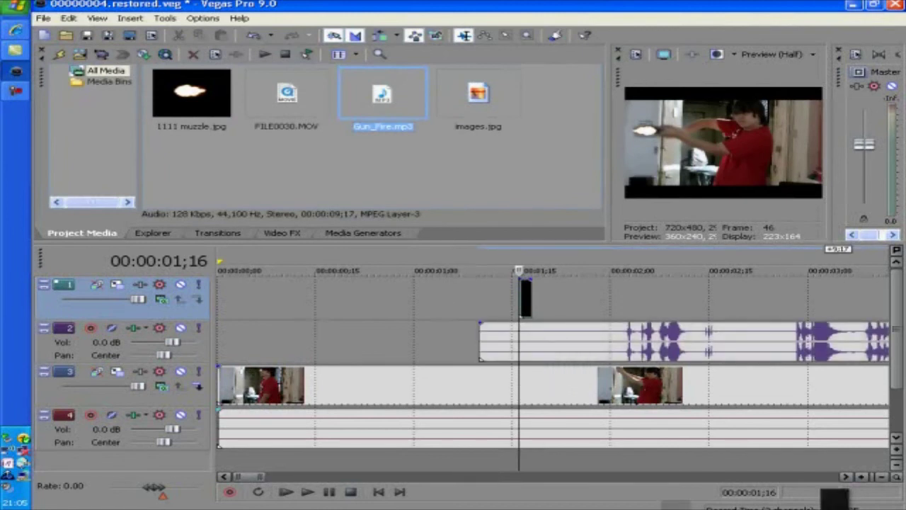
pyautogui.moveTo(752, 344); pyautogui.dragTo(566, 350)
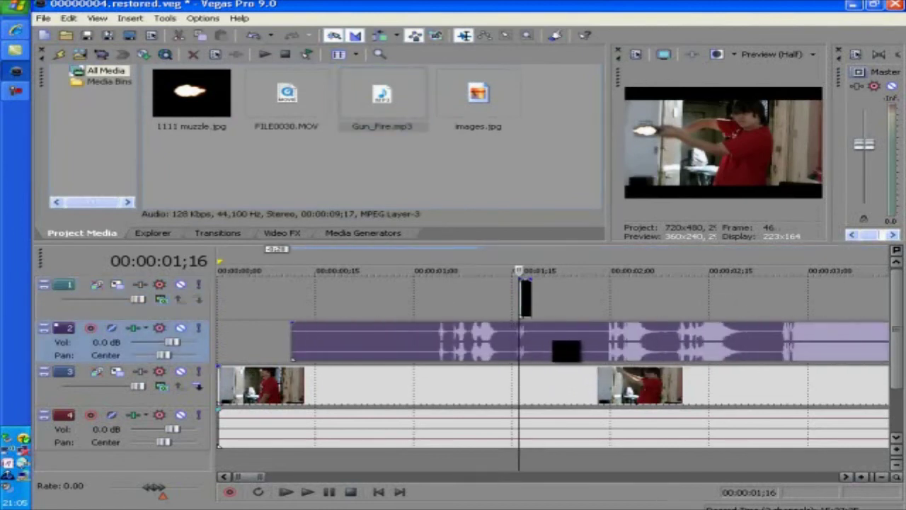
# - Trim the beginning of the Gun_Fire audio up to about 00:00:02;25 and move the remaining audio to the timeline's start
pyautogui.moveTo(295, 338); pyautogui.dragTo(781, 383)
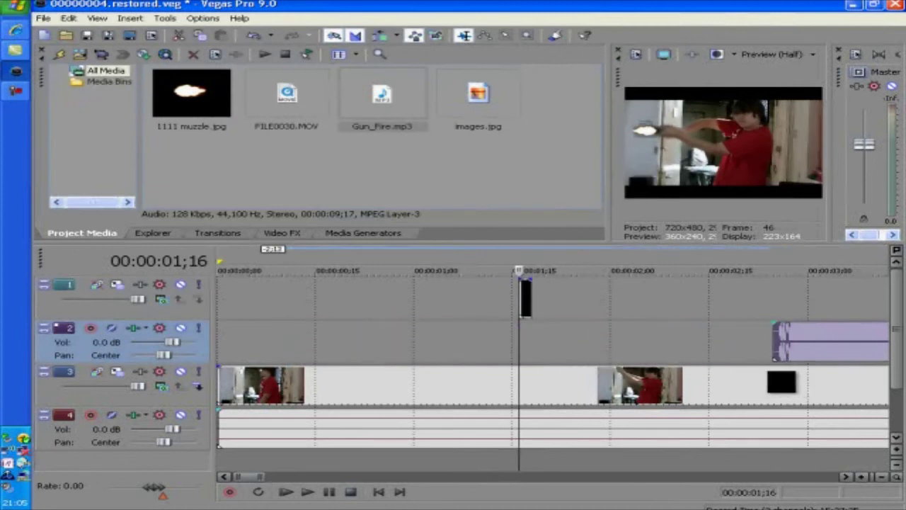
pyautogui.moveTo(869, 357); pyautogui.dragTo(429, 364)
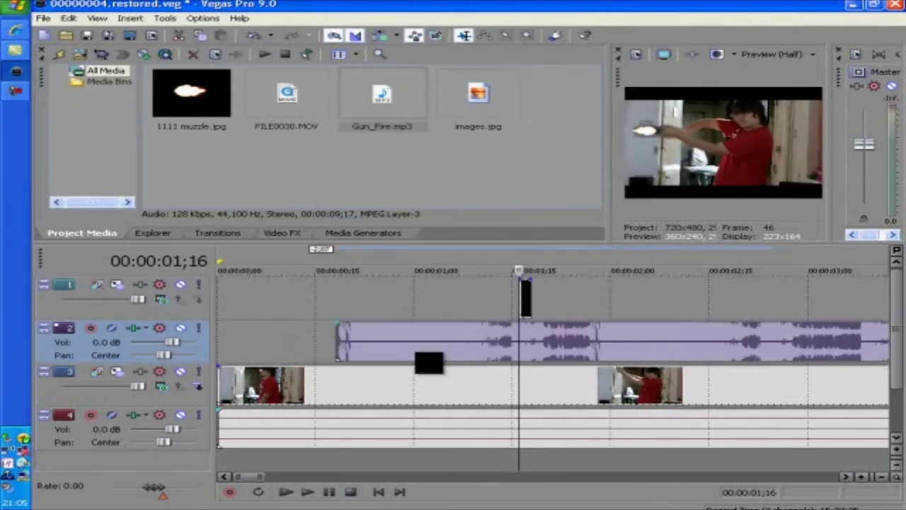
pyautogui.hotkey('ctrl', 'z')
pyautogui.moveTo(347, 370); pyautogui.dragTo(162, 347)
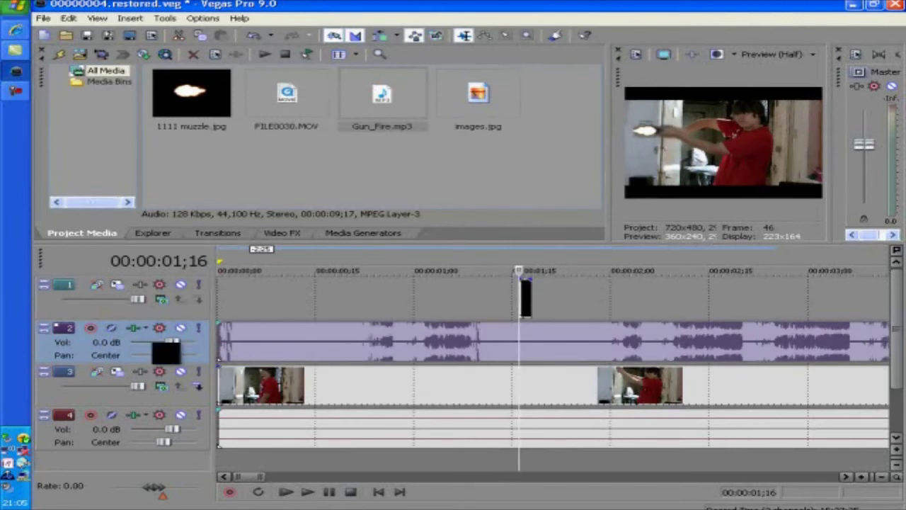
# - Trim the end of the Gun_Fire audio on track 2 to keep only about its first 27 frames
pyautogui.click(881, 477)
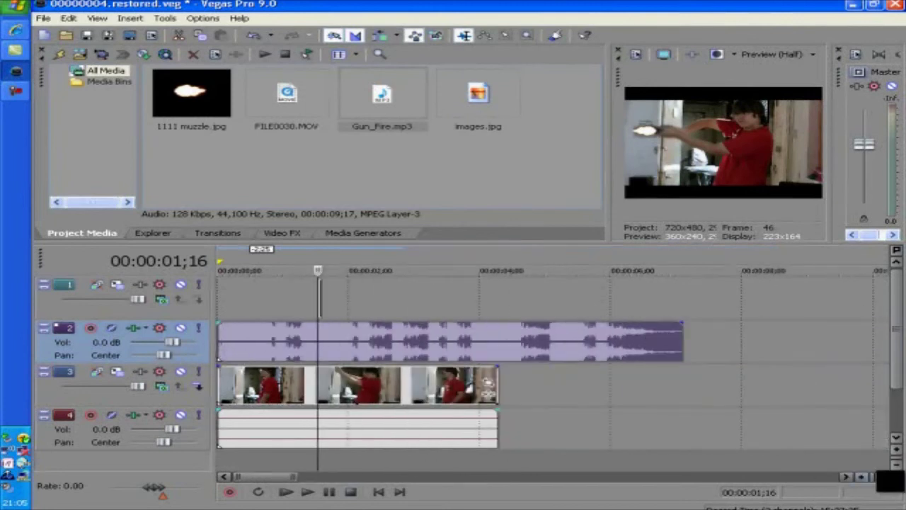
pyautogui.moveTo(681, 348); pyautogui.dragTo(280, 369)
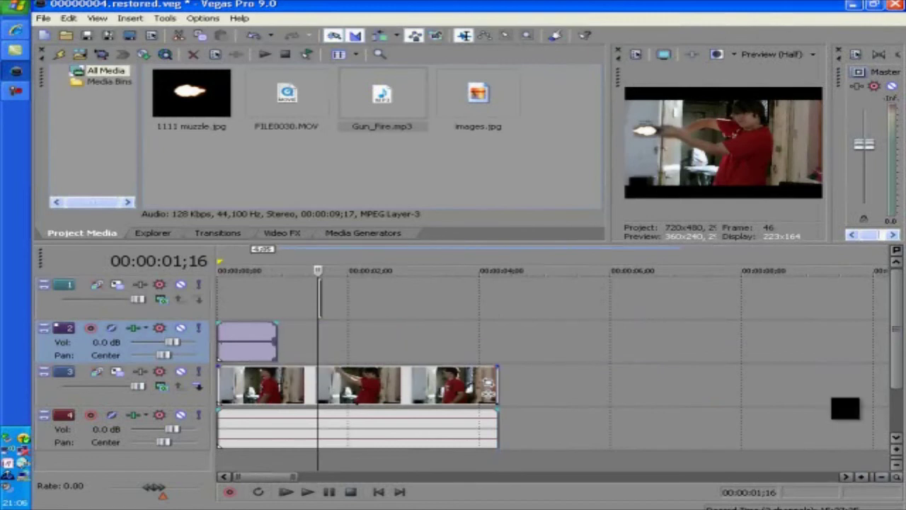
# - Move the trimmed gunshot audio to 00:00:01;16, aligned with the start of the muzzle flash event
pyautogui.click(862, 477)
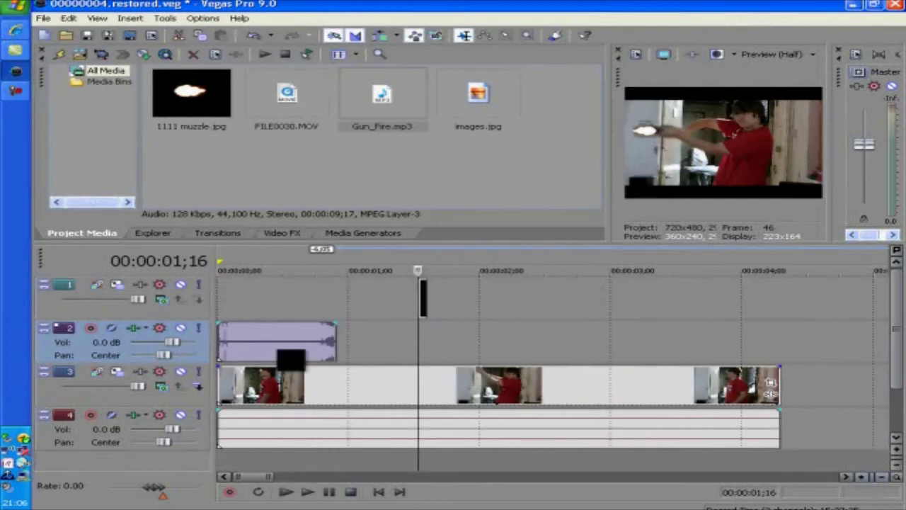
pyautogui.scroll(4, 293, 359)
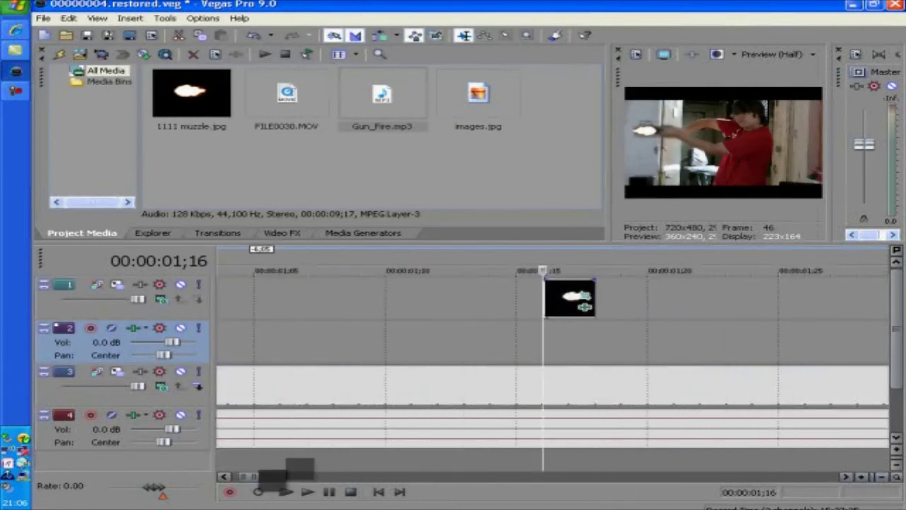
pyautogui.moveTo(245, 476); pyautogui.dragTo(233, 475)
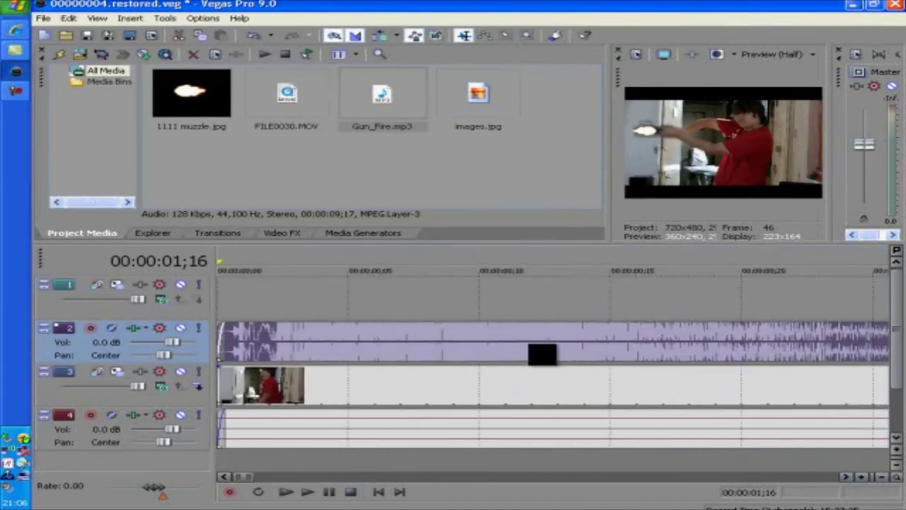
pyautogui.moveTo(555, 358); pyautogui.dragTo(903, 322)
pyautogui.moveTo(824, 354); pyautogui.dragTo(855, 333)
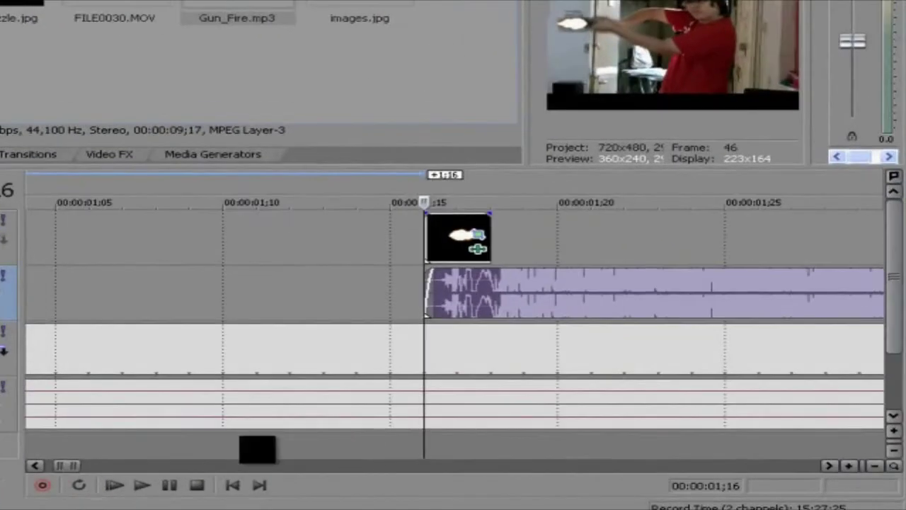
pyautogui.moveTo(79, 468); pyautogui.dragTo(84, 468)
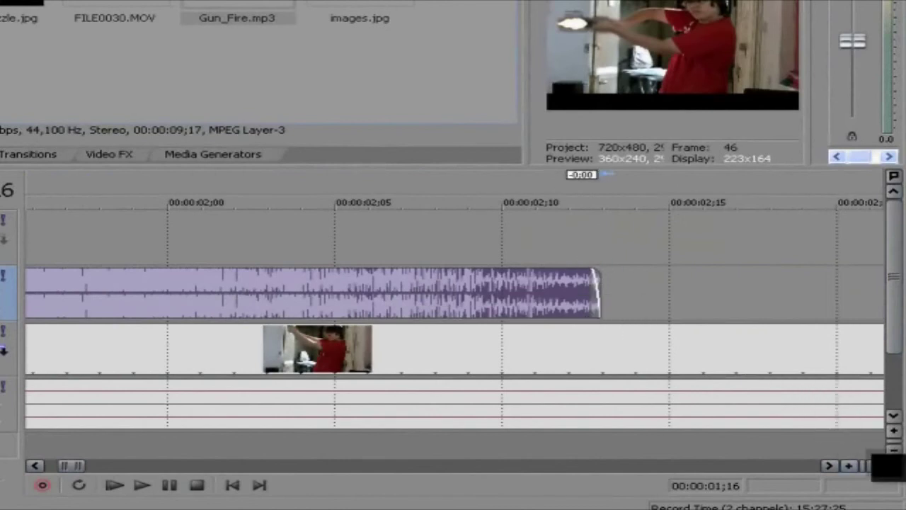
pyautogui.click(875, 466)
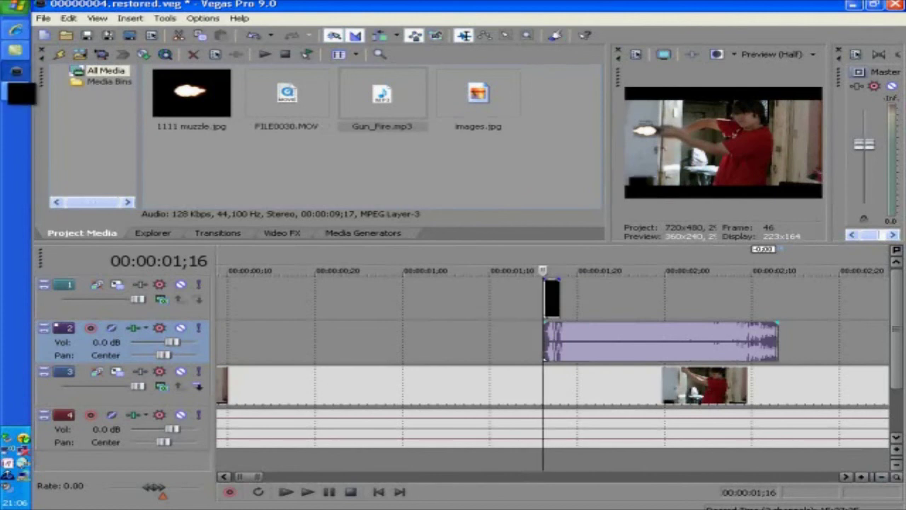
pyautogui.click(12, 89)
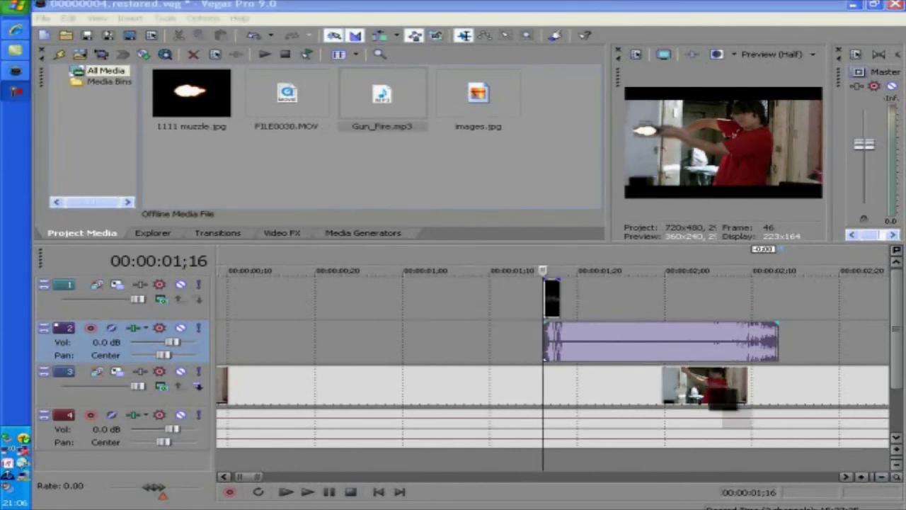